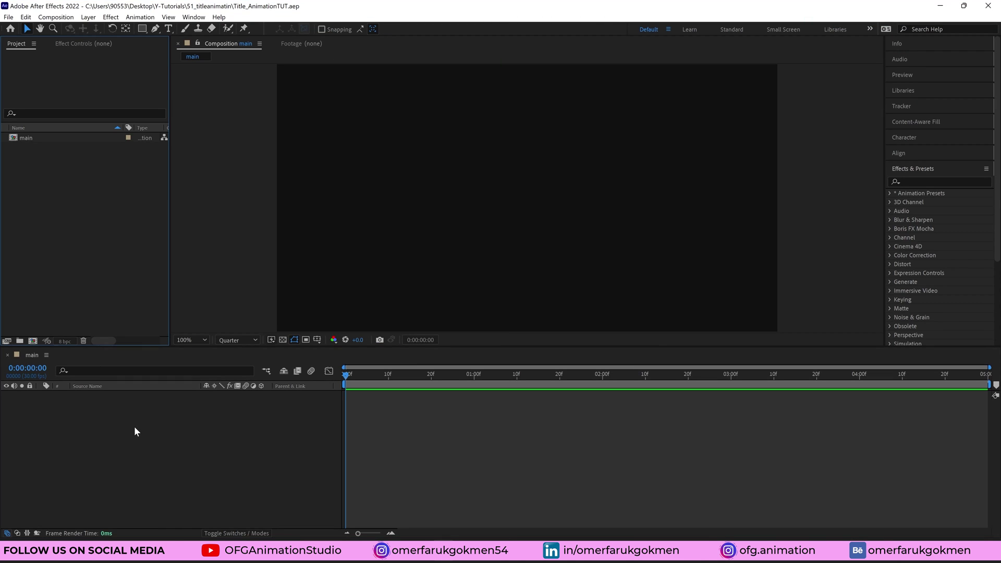
- Create a new text layer reading MOTION in the composition
left_click(169, 31)
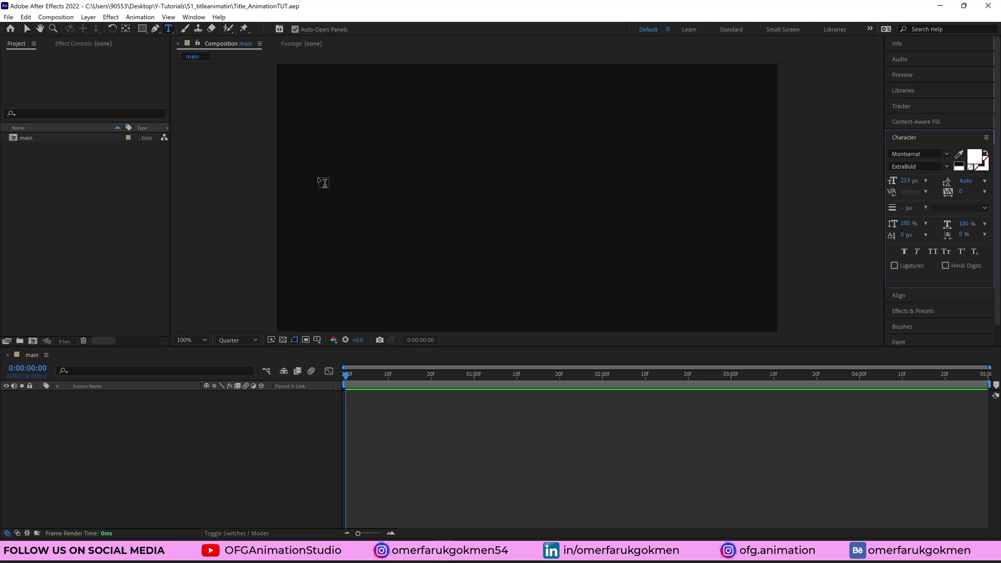
left_click(411, 176)
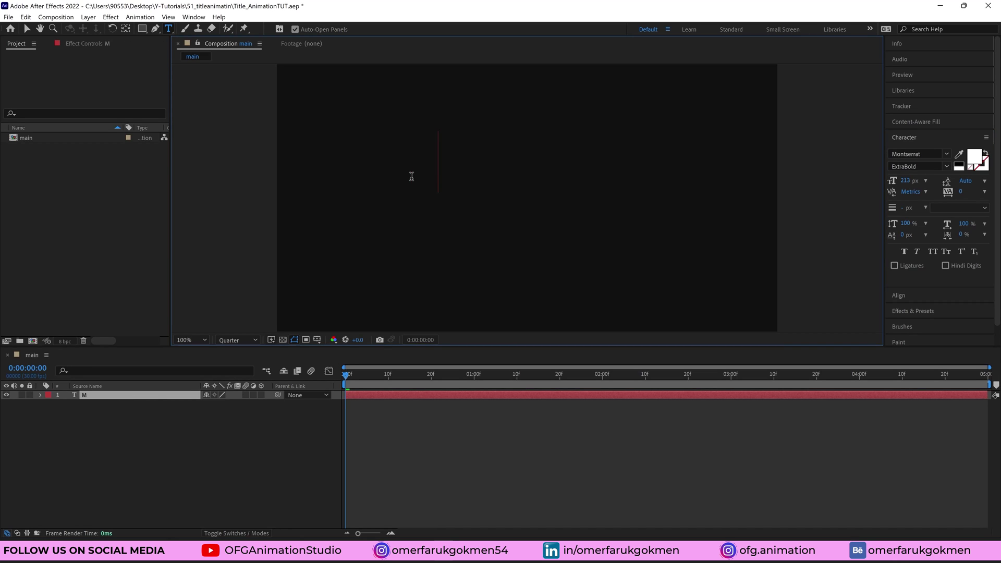
type("MOt")
key("BackSpace")
type("T")
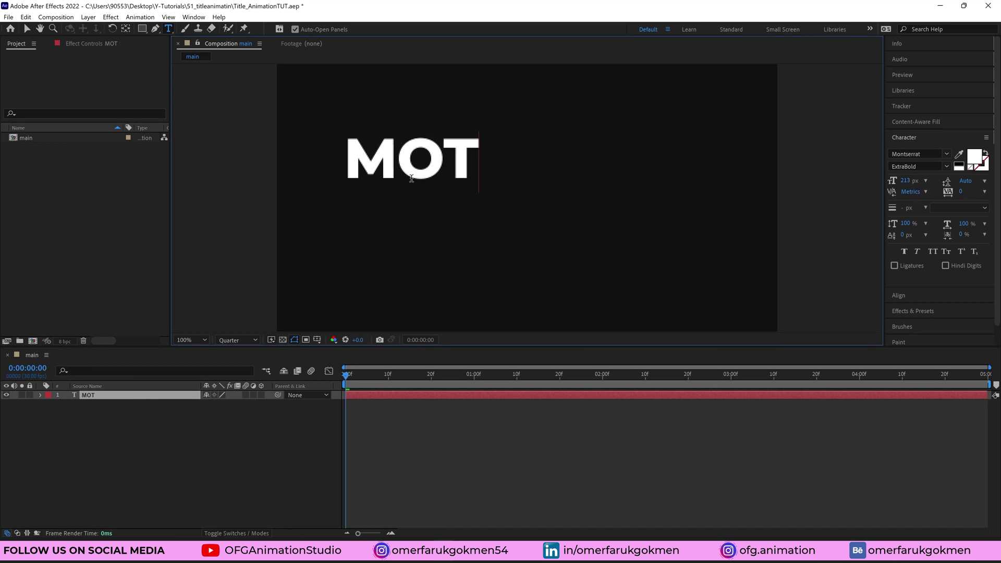
type("ION")
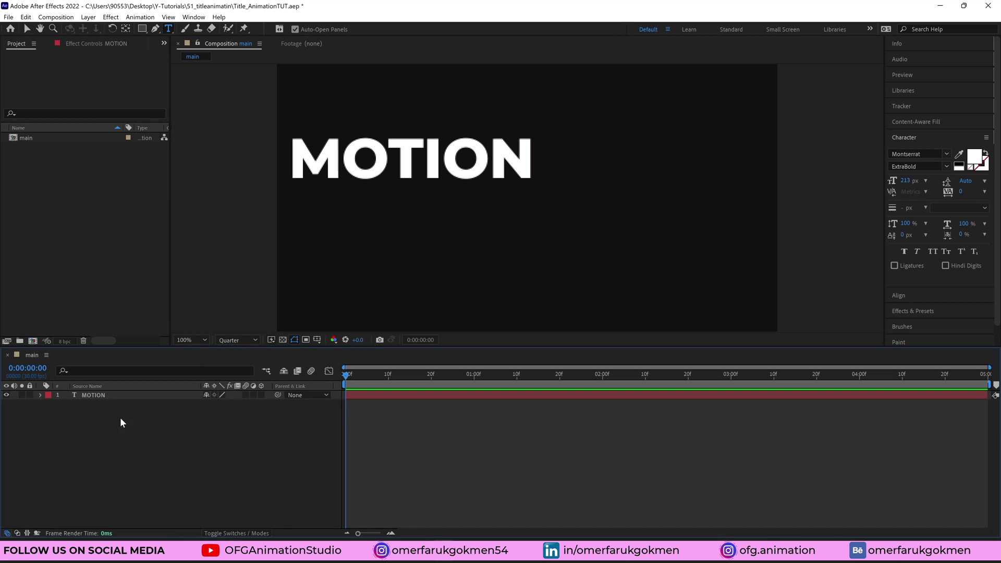
left_click(94, 395)
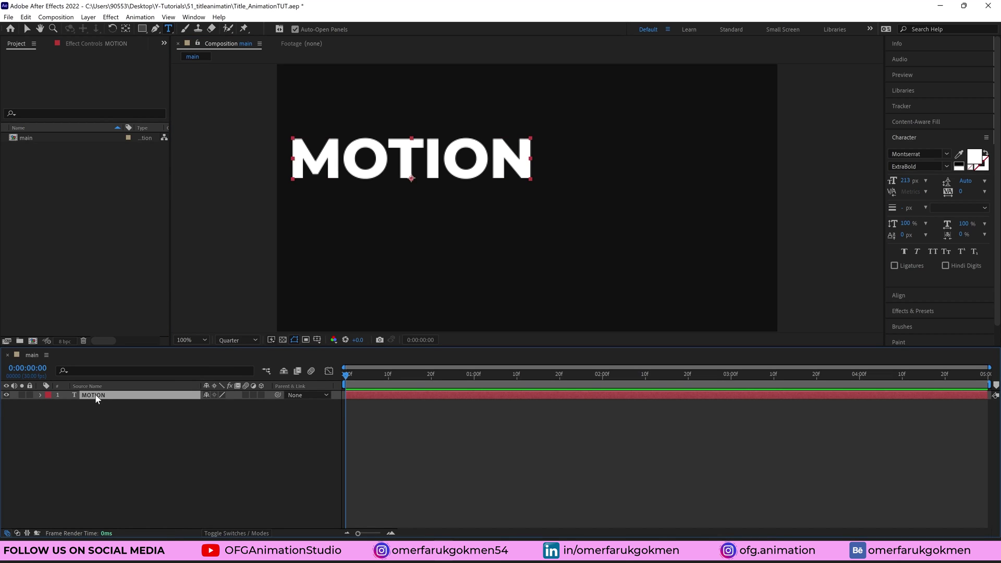
- Center MOTION's anchor point and align the title horizontally and vertically in the comp
left_click(900, 295)
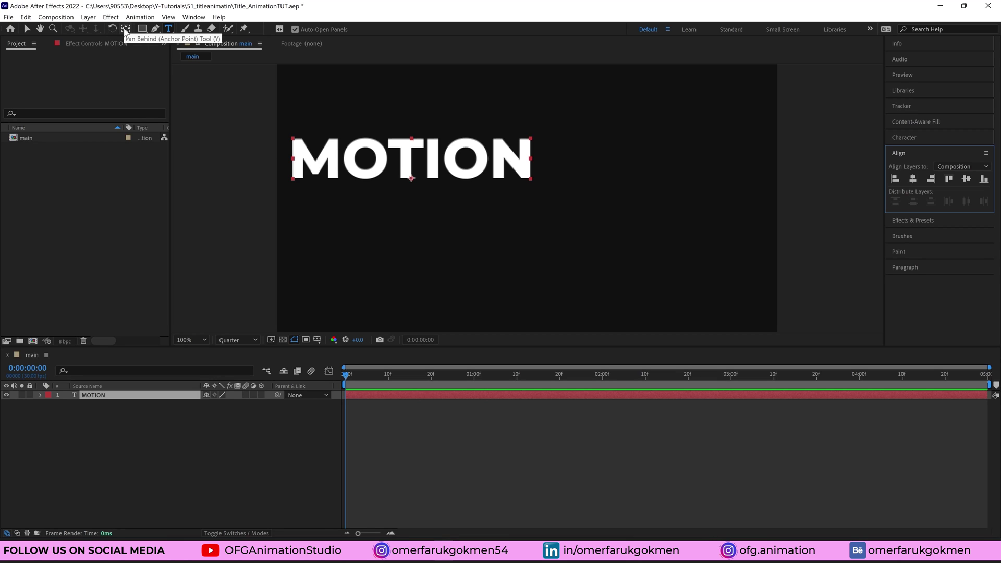
left_click(123, 29)
key("Caps_Lock")
key("Caps_Lock")
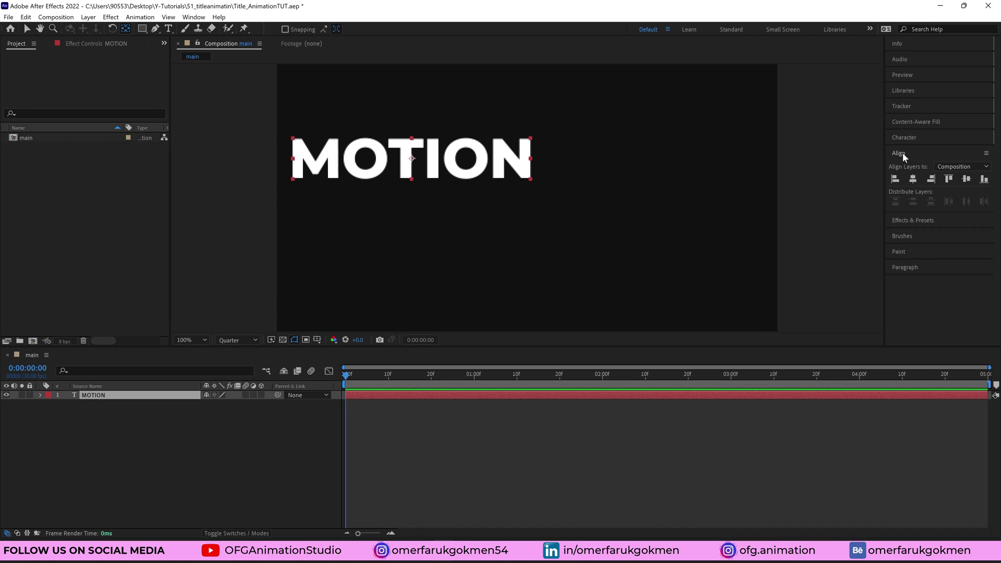
left_click(913, 178)
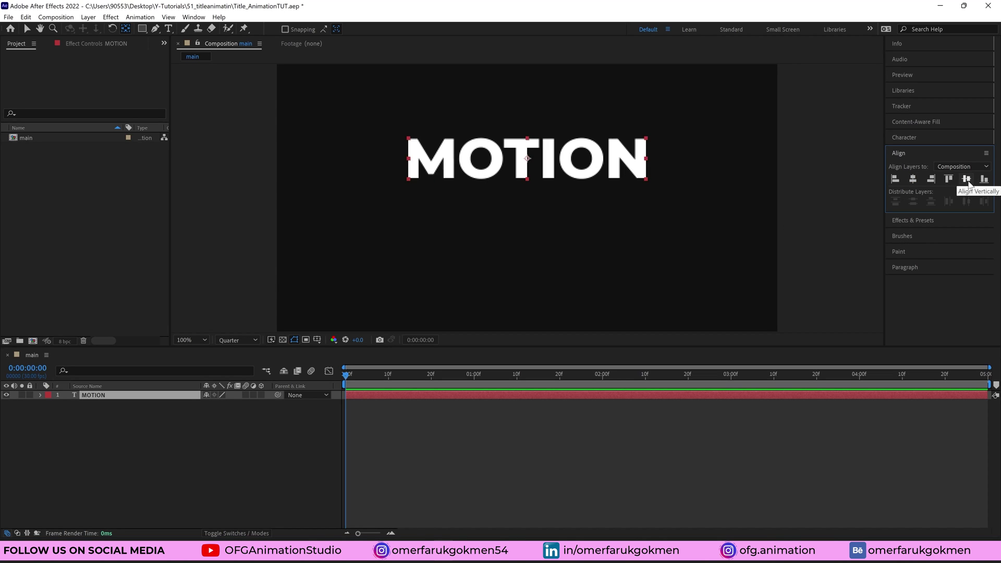
left_click(967, 180)
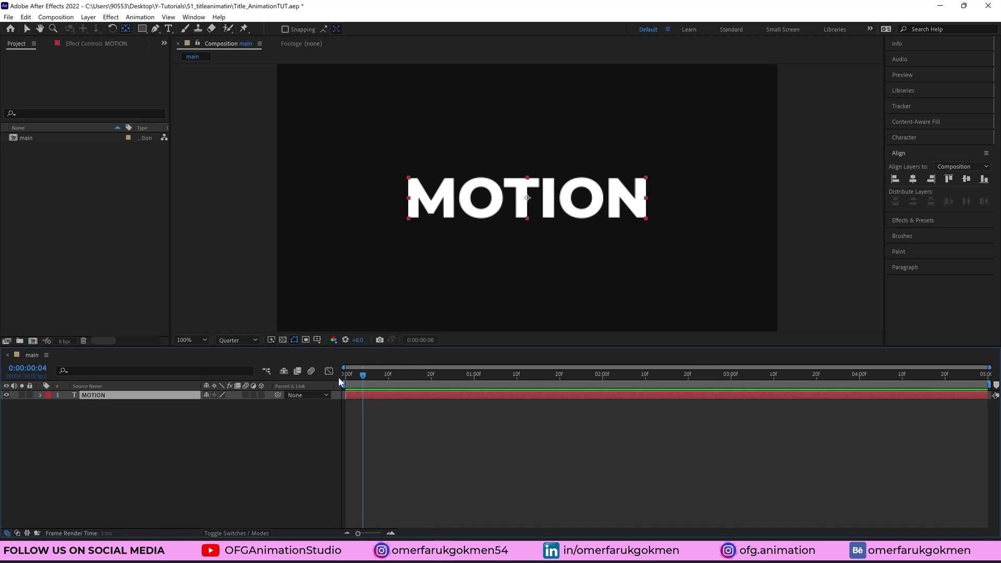
- Swap fill and stroke in Character so MOTION shows as a stroke-only outline
left_click(906, 136)
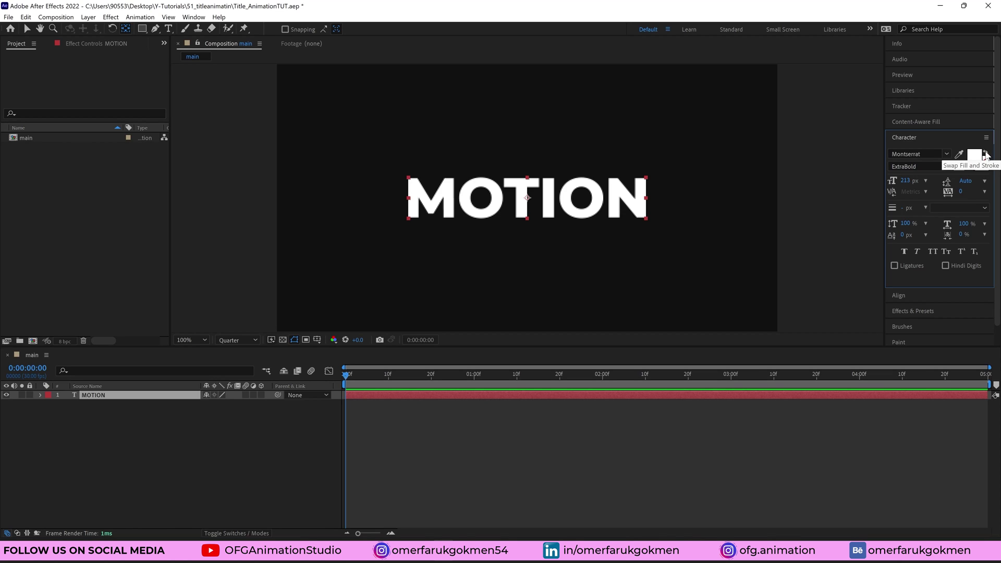
left_click(985, 154)
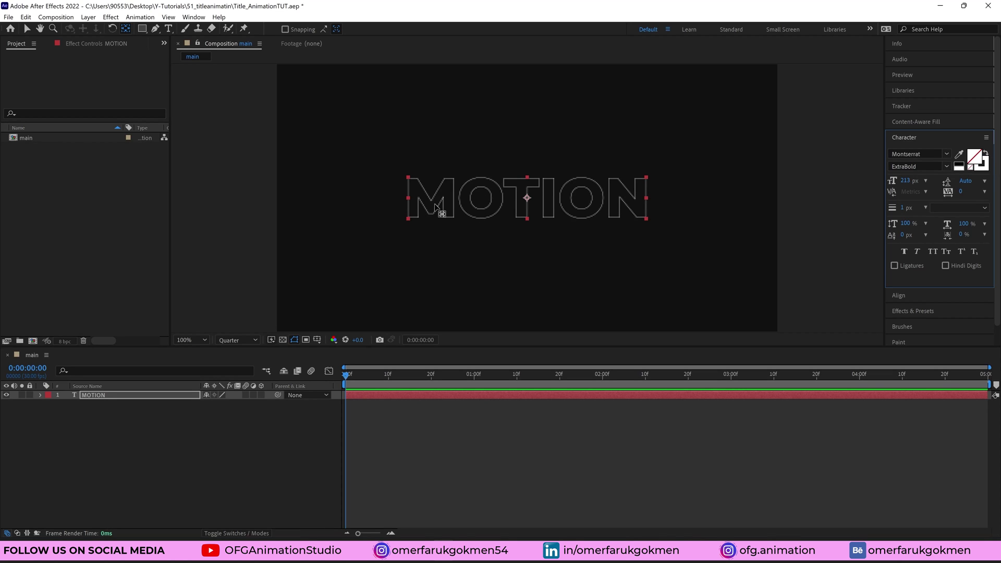
left_click(986, 157)
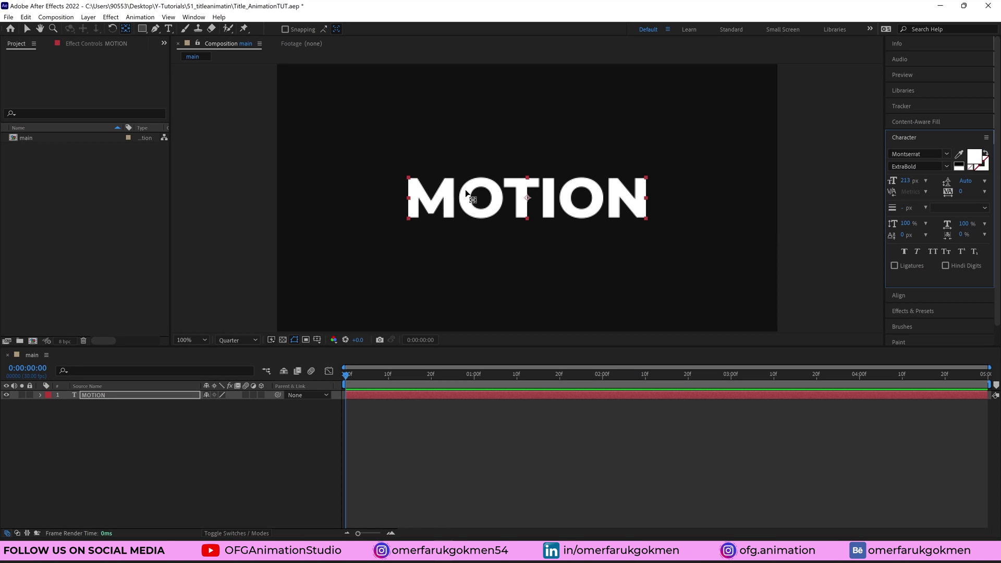
left_click(987, 156)
left_click(104, 415)
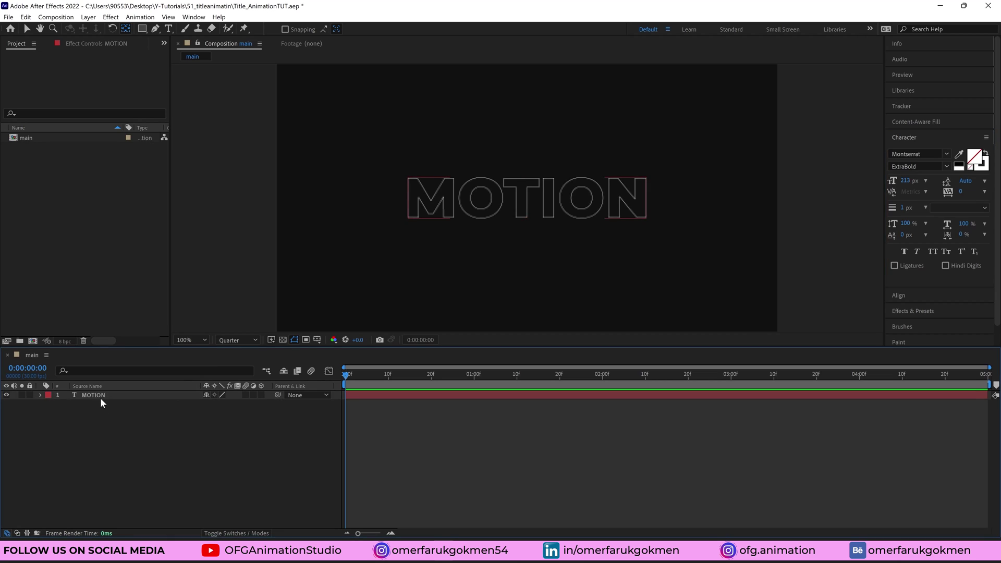
left_click(100, 399)
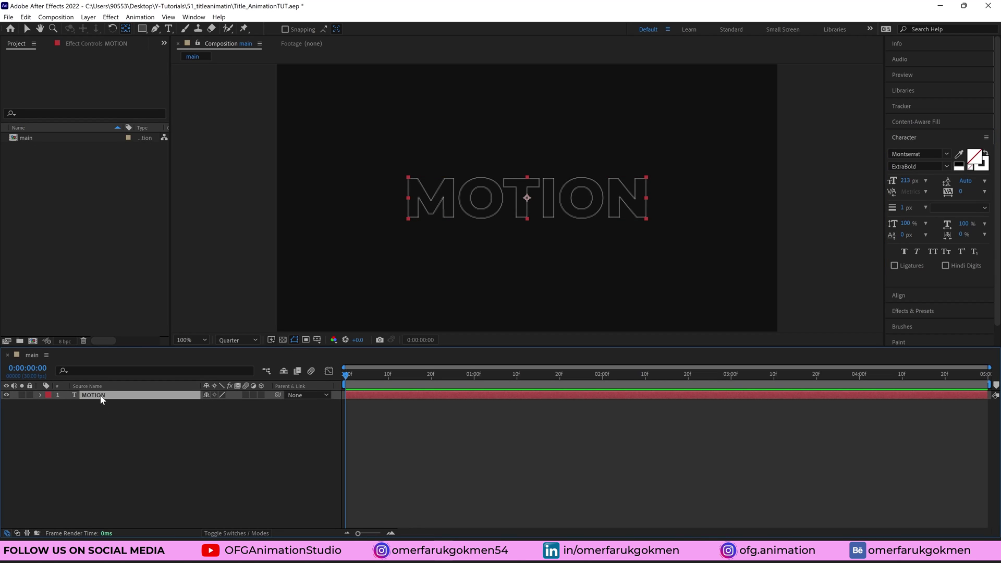
left_click(906, 140)
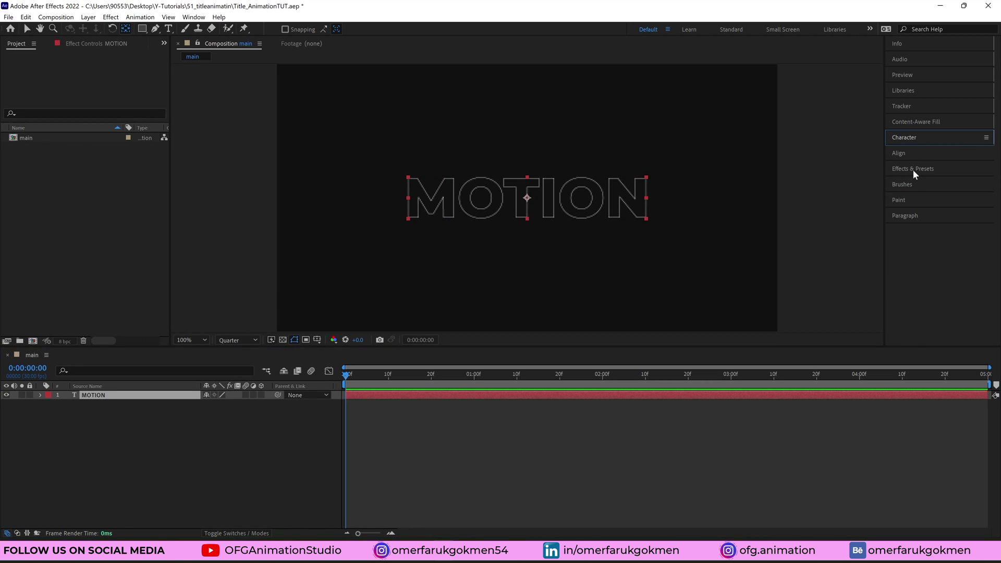
- Apply the Echo effect to MOTION and set Number Of Echoes to 5
left_click(912, 170)
left_click(938, 182)
type("echo")
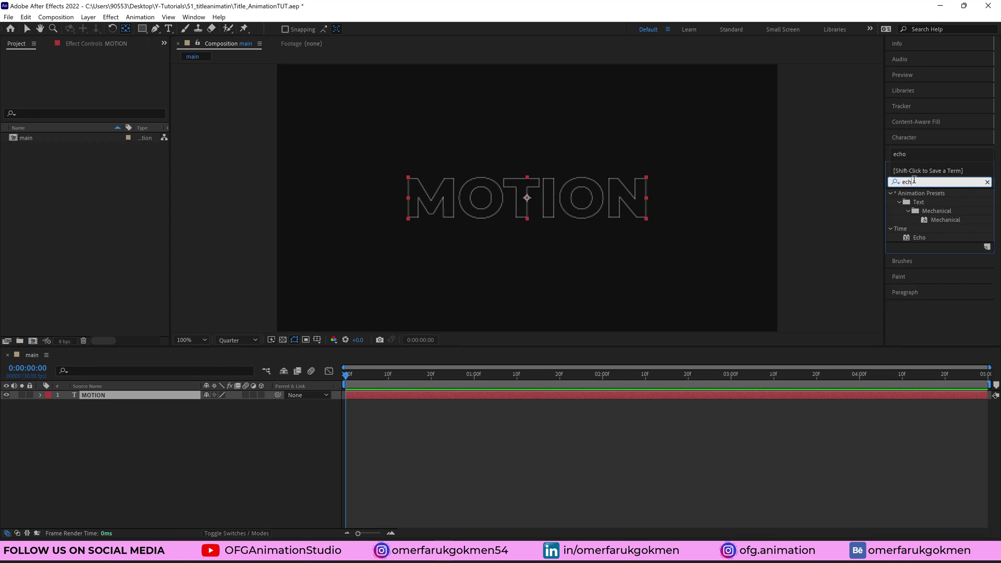
double_click(920, 203)
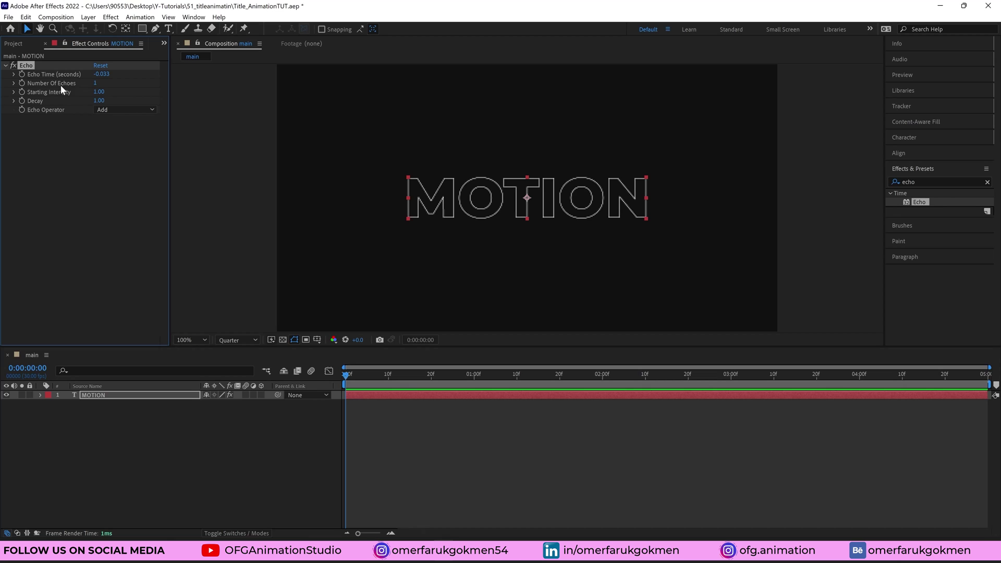
left_click(97, 83)
type("5")
key("Return")
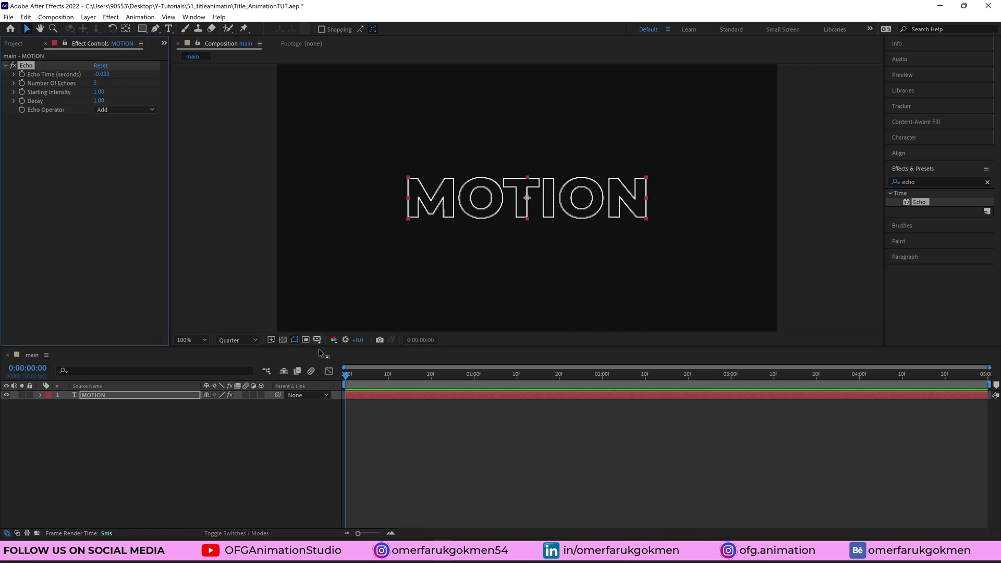
- Keyframe MOTION's Scale at 100% and enlarge it far beyond the frame at the last frame
left_click(106, 395)
key("s")
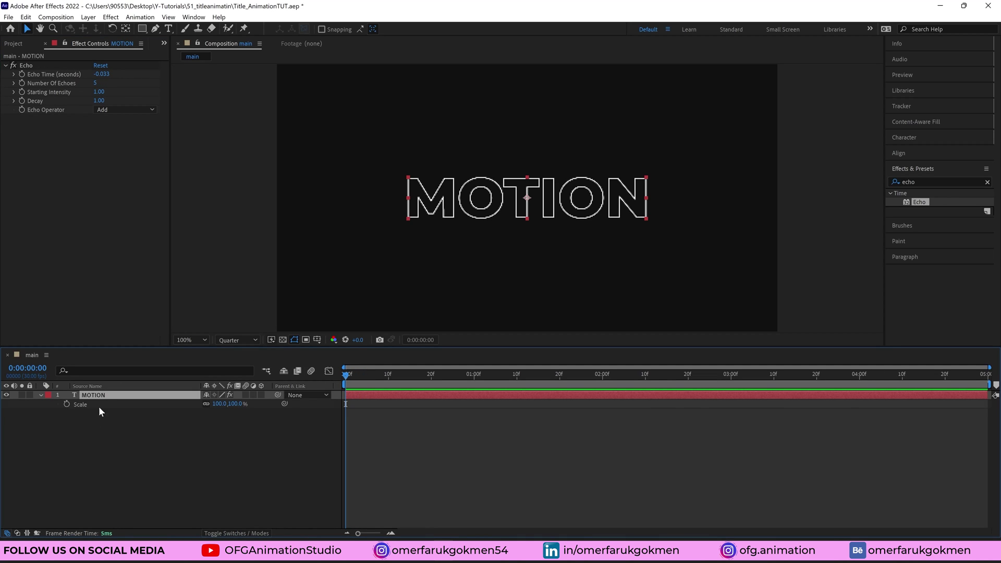
left_click(68, 404)
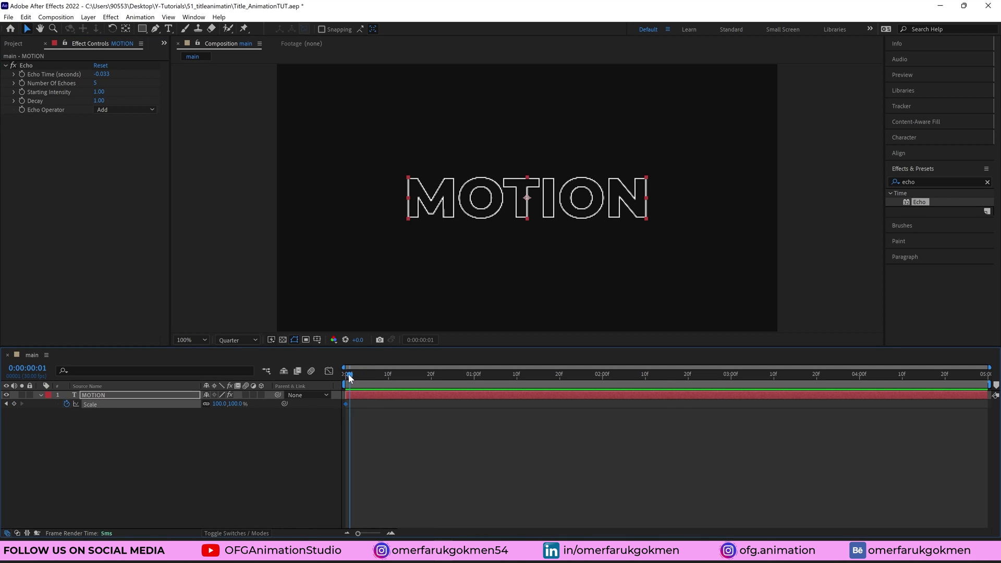
left_click_drag(345, 376, 945, 377)
left_click_drag(955, 422, 995, 426)
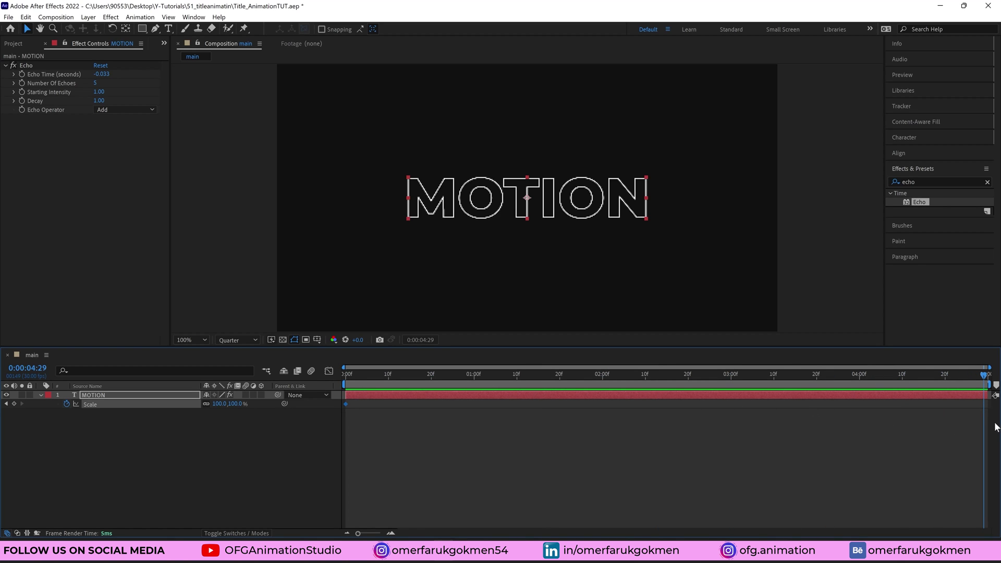
left_click_drag(217, 403, 450, 417)
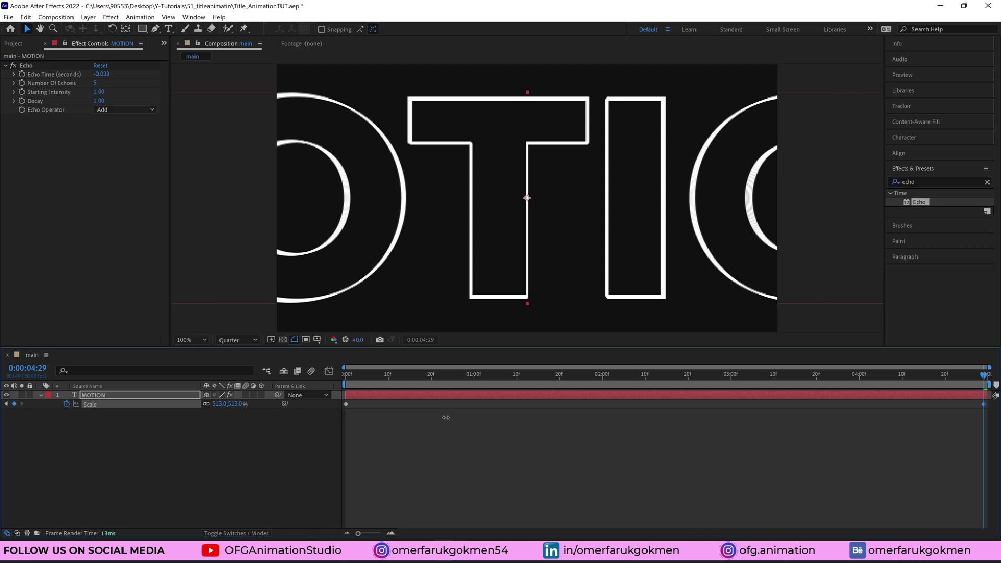
- Set the scale growth to 323% and preview the animation
key("Home")
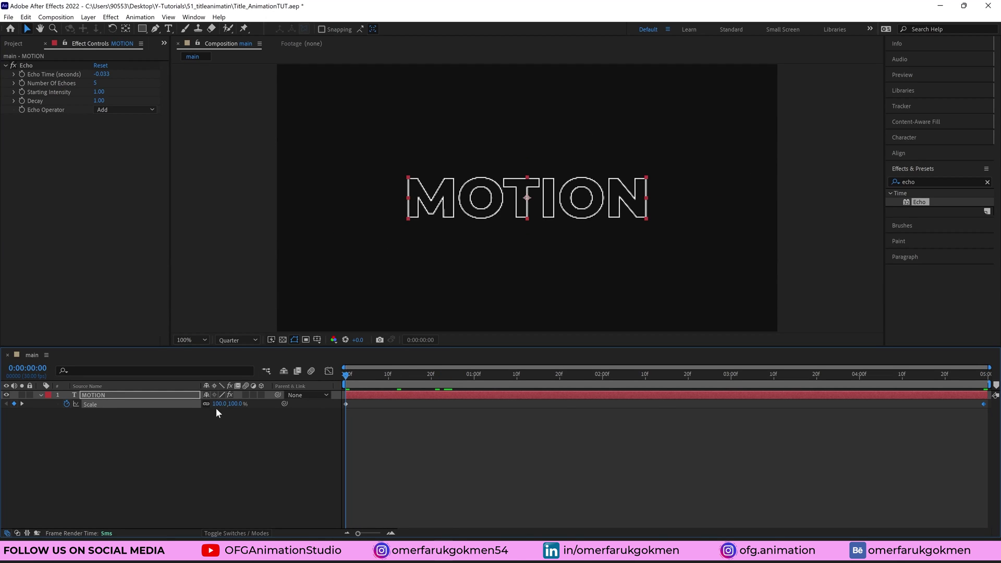
left_click_drag(217, 404, 330, 399)
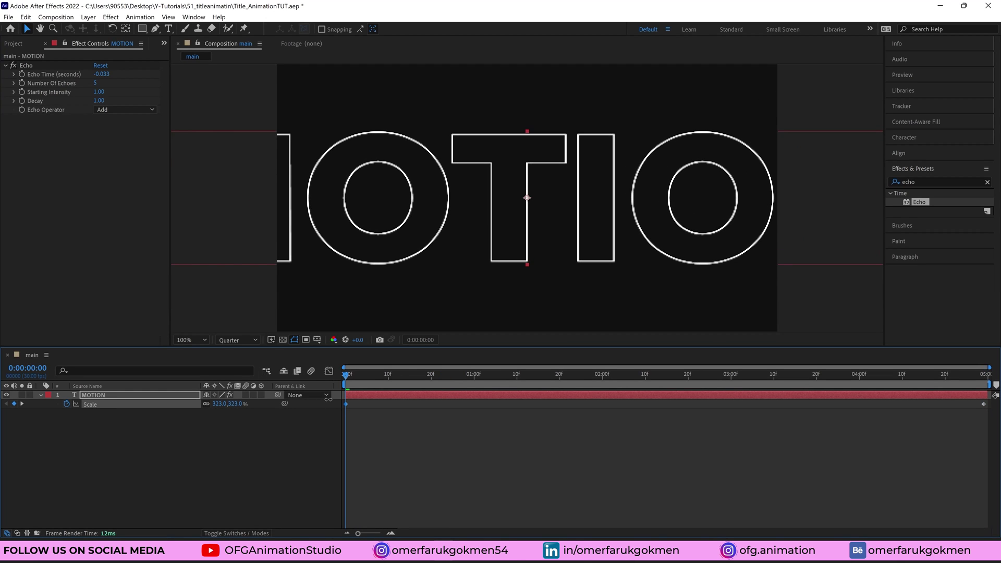
key("space")
- Set Echo Time to 0.367 for trailing copies, preview it, and collapse the MOTION layer
left_click(101, 75)
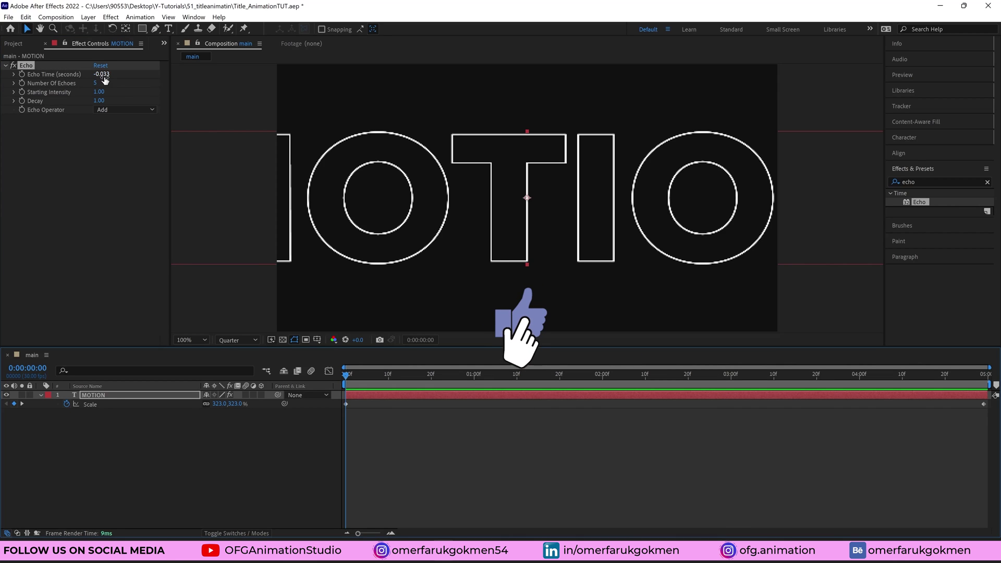
left_click_drag(104, 75, 108, 78)
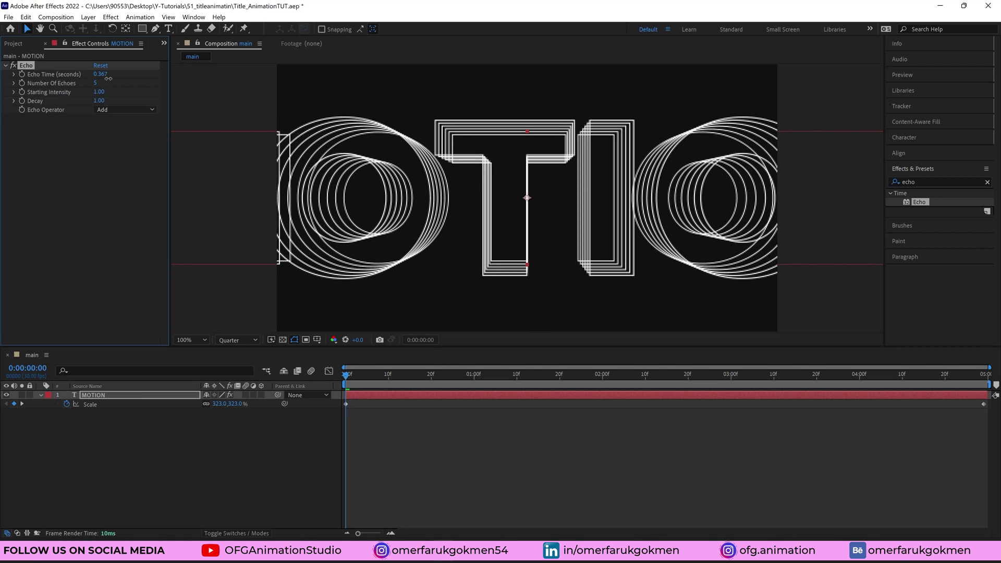
key("space")
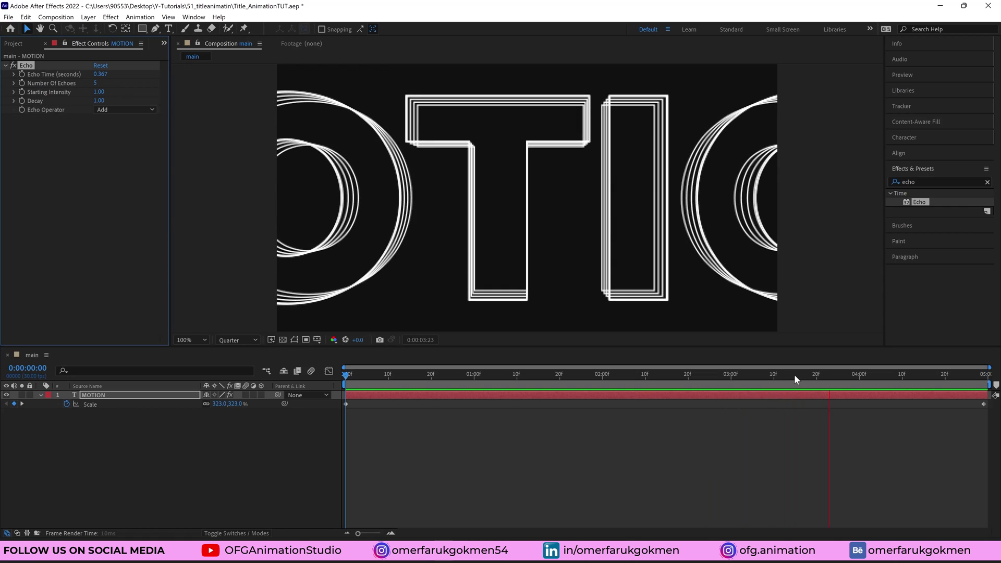
key("space")
left_click(81, 397)
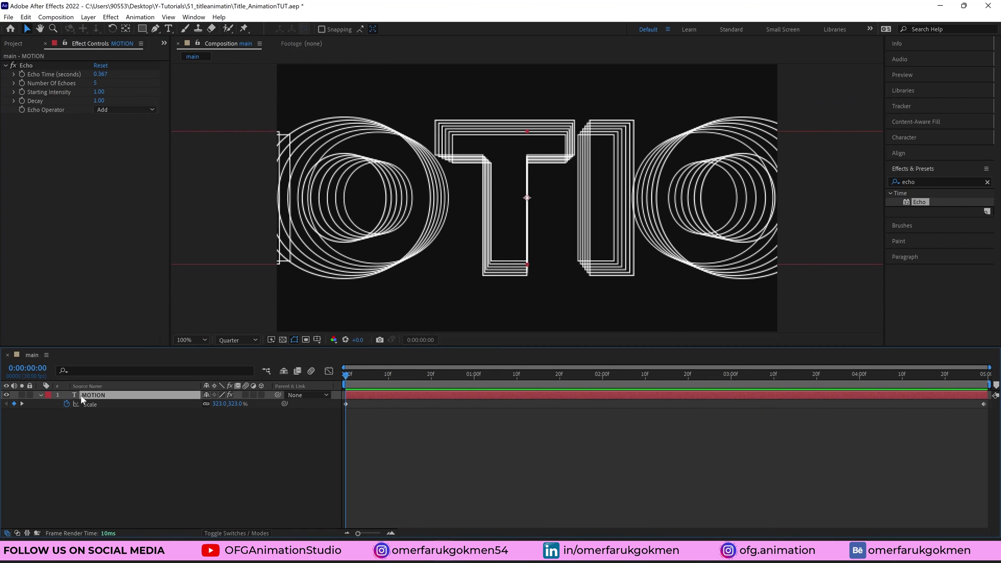
left_click(41, 394)
- Create a second text layer reading Design via New > Text and select it
left_click(69, 418)
right_click(144, 450)
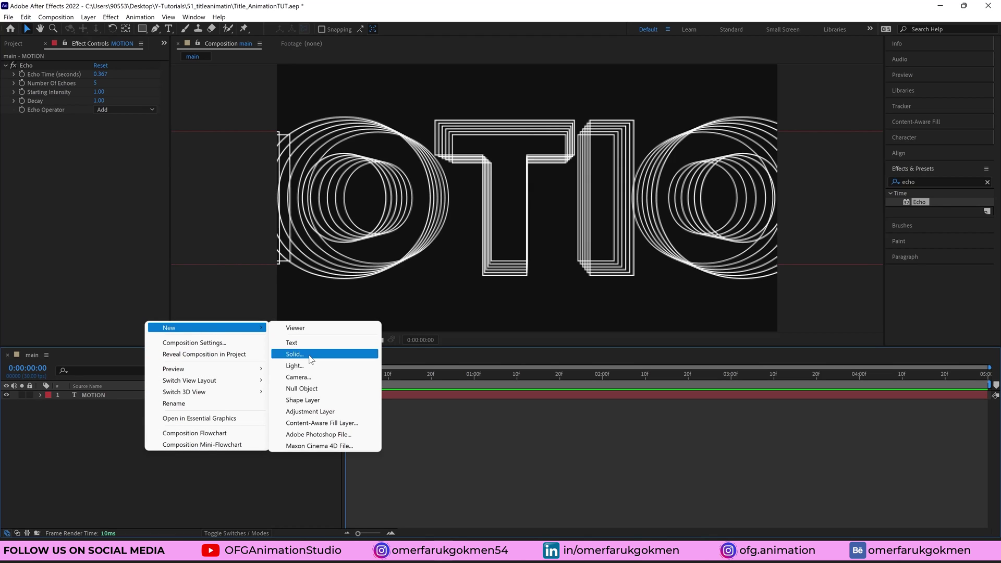
mouse_move(205, 328)
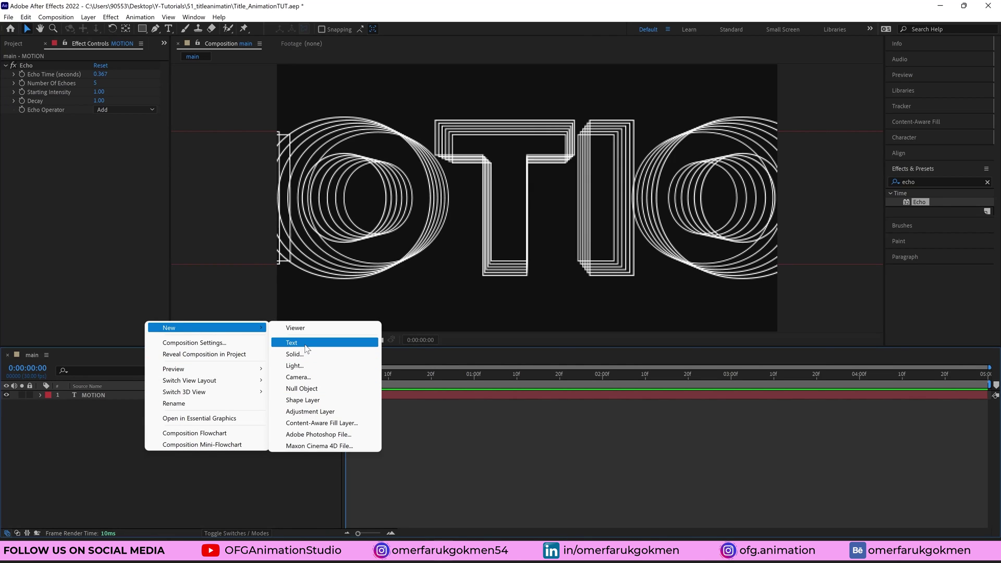
left_click(306, 344)
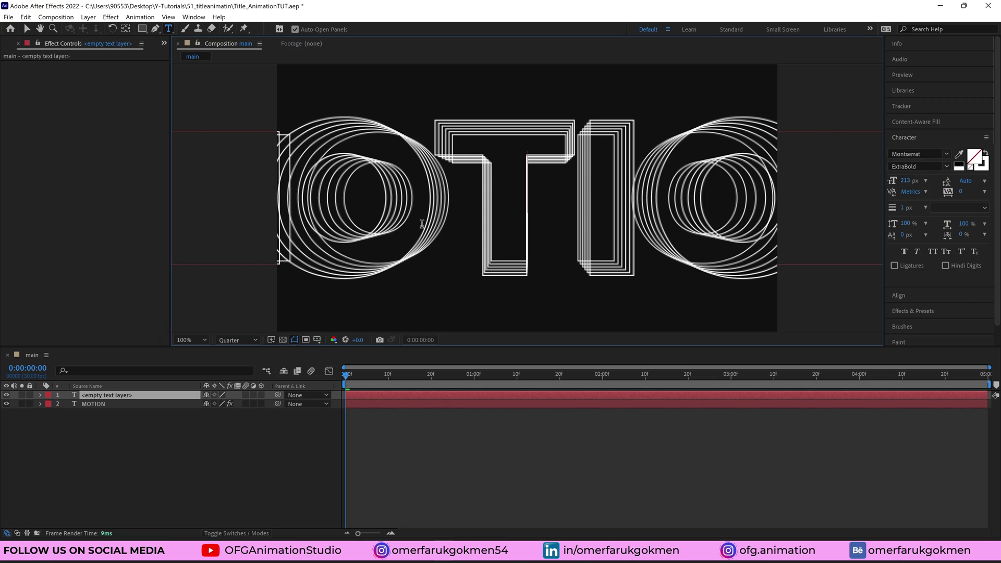
type("De")
key("BackSpace")
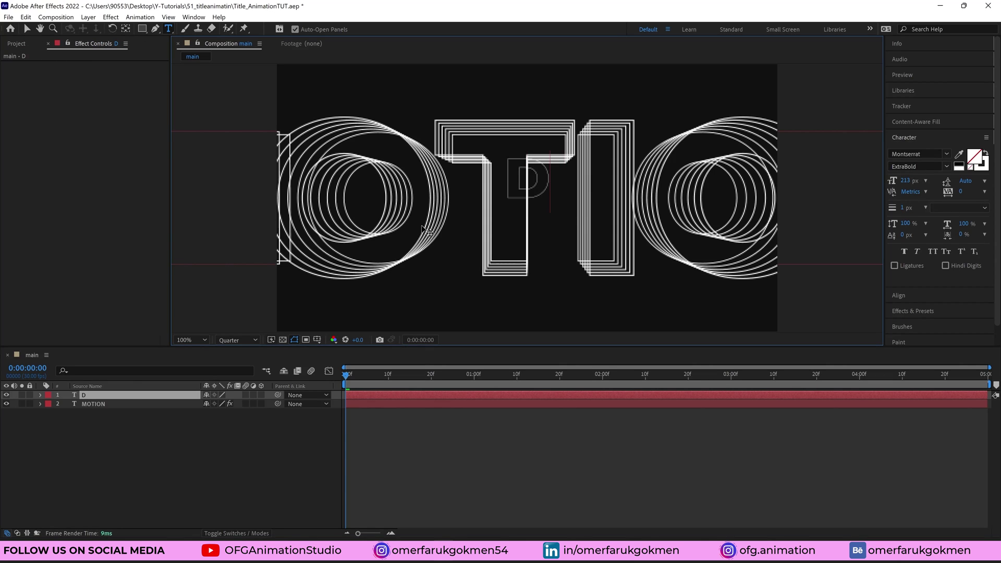
type("esign")
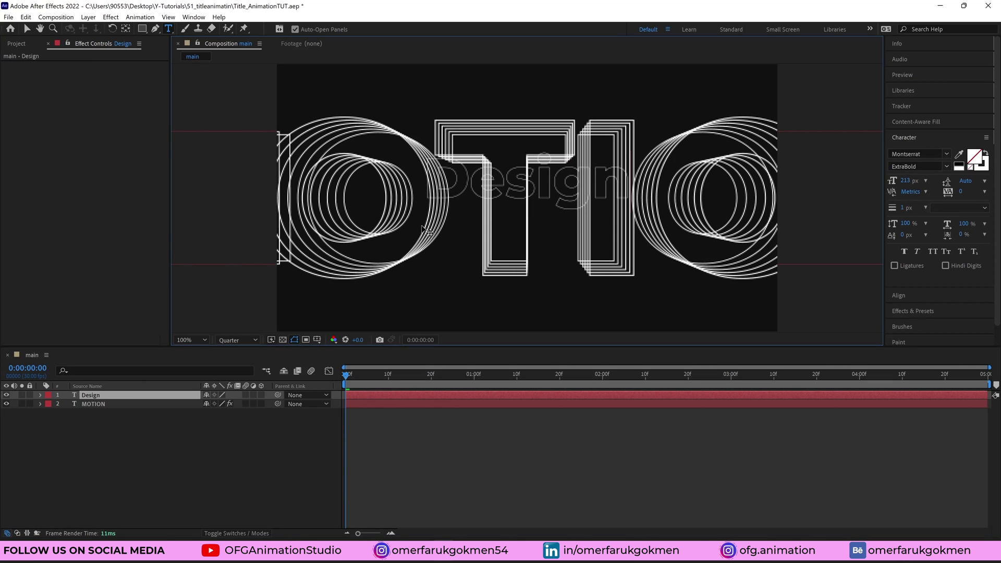
left_click(81, 415)
left_click(95, 396)
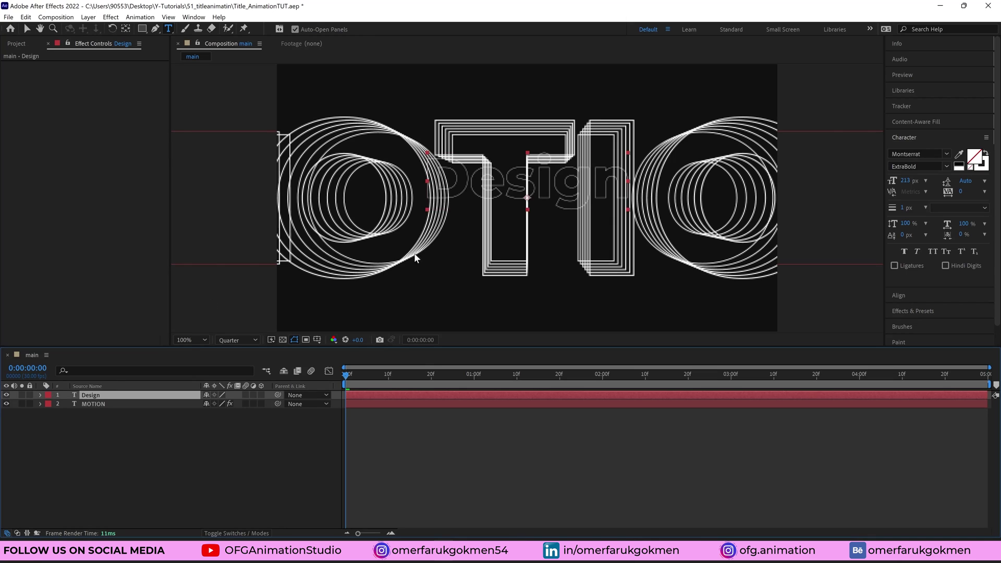
- Move Design below the title and raise MOTION higher in the frame
key("v")
left_click_drag(530, 196, 516, 333)
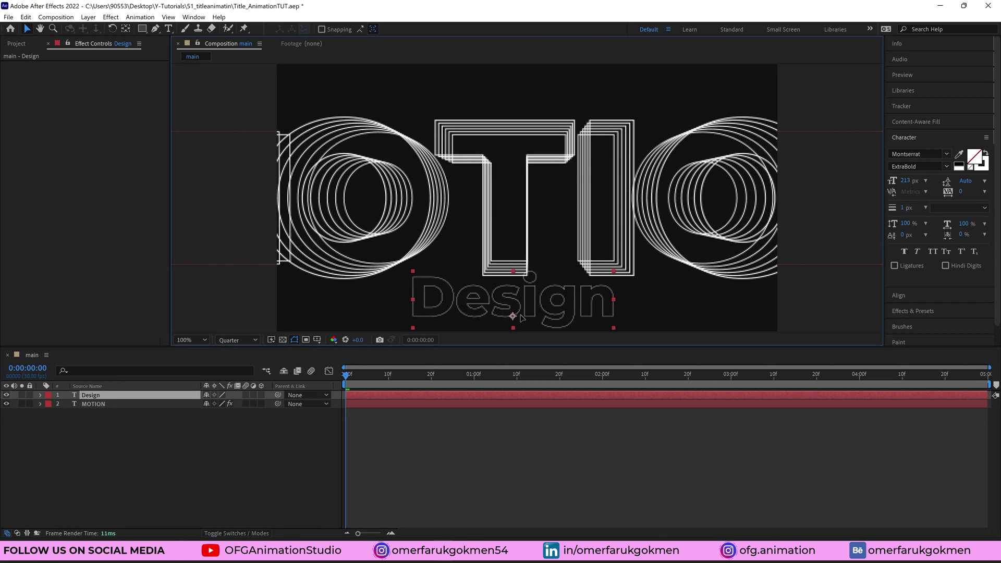
left_click(92, 406)
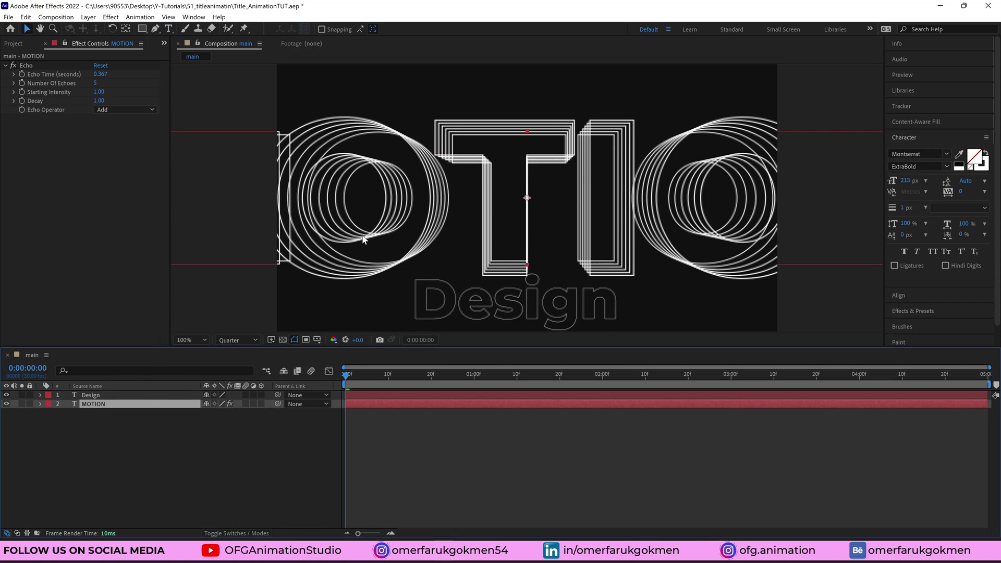
left_click_drag(509, 214, 507, 194)
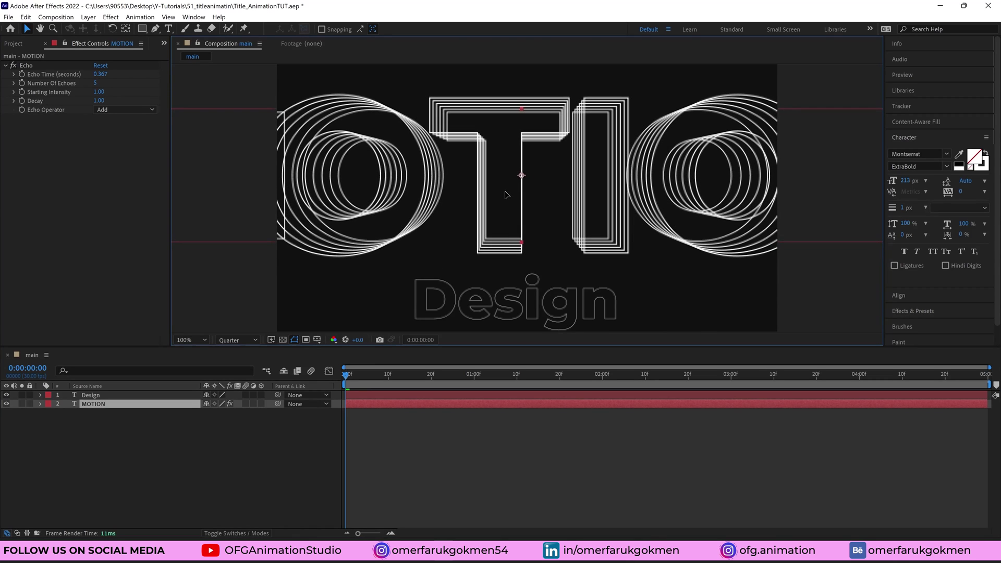
left_click_drag(517, 279, 523, 274)
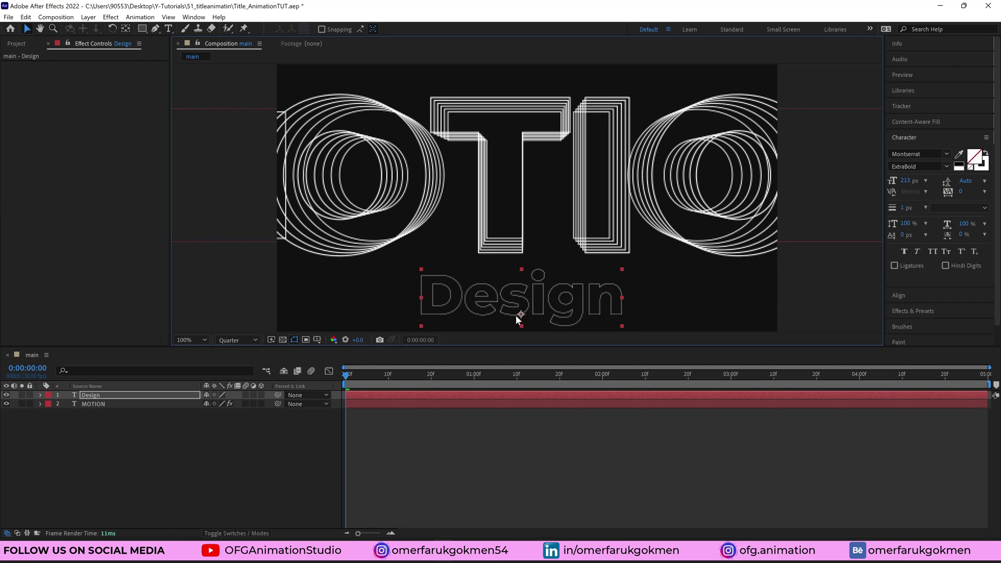
- Centre Design's anchor point on the word with the Pan Behind tool
left_click(126, 30)
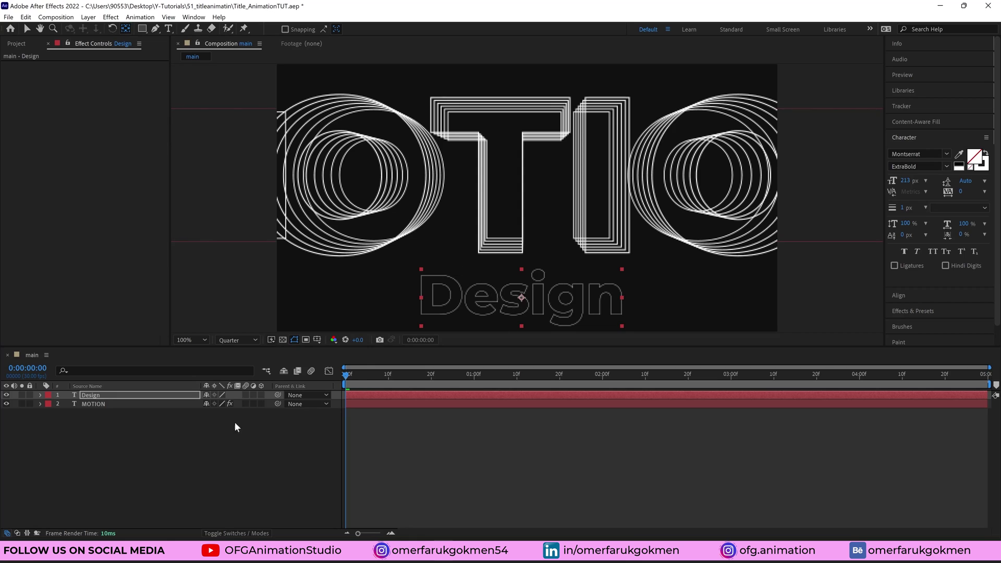
left_click(234, 438)
left_click(102, 395)
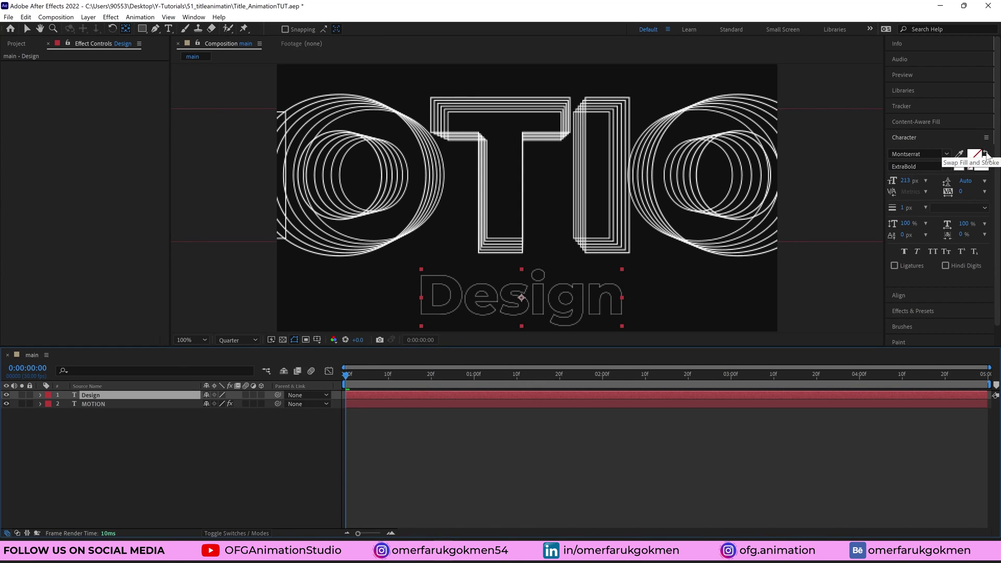
- Make Design solid white and add an Opacity text animator to it
left_click(983, 155)
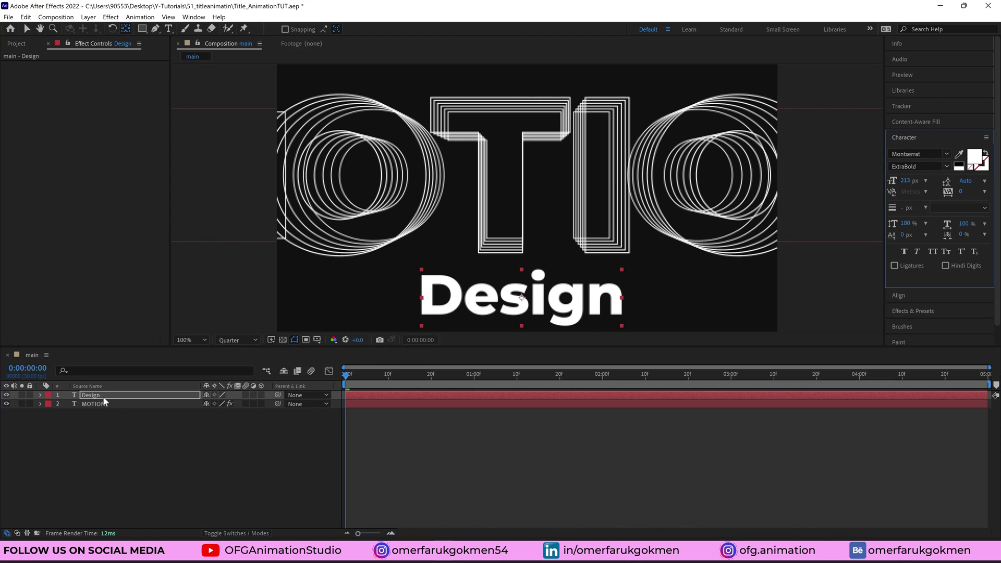
left_click(40, 396)
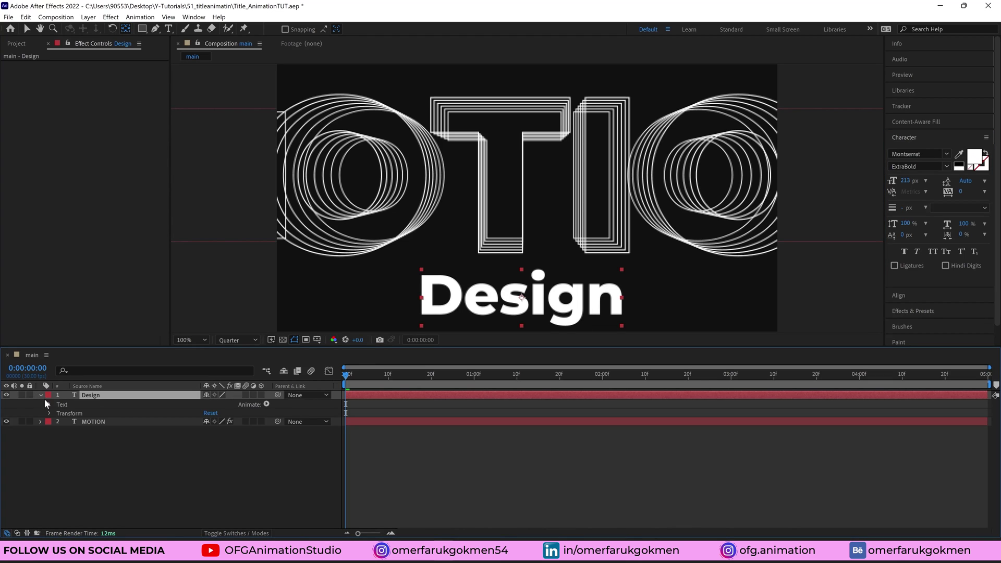
left_click(267, 405)
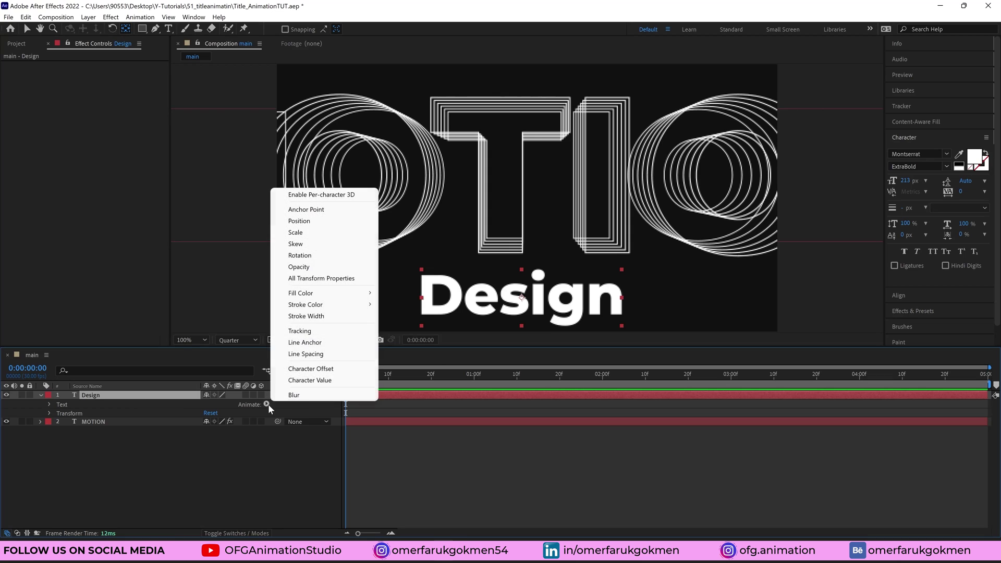
left_click(301, 268)
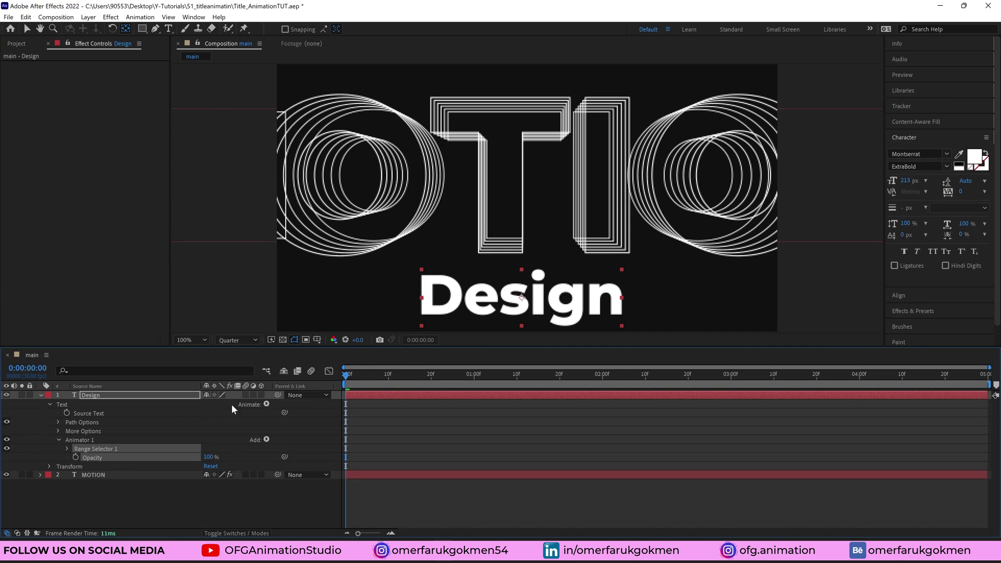
- Set the animator Opacity to 0% and expand Range Selector 1
left_click(211, 430)
left_click_drag(209, 456, 108, 458)
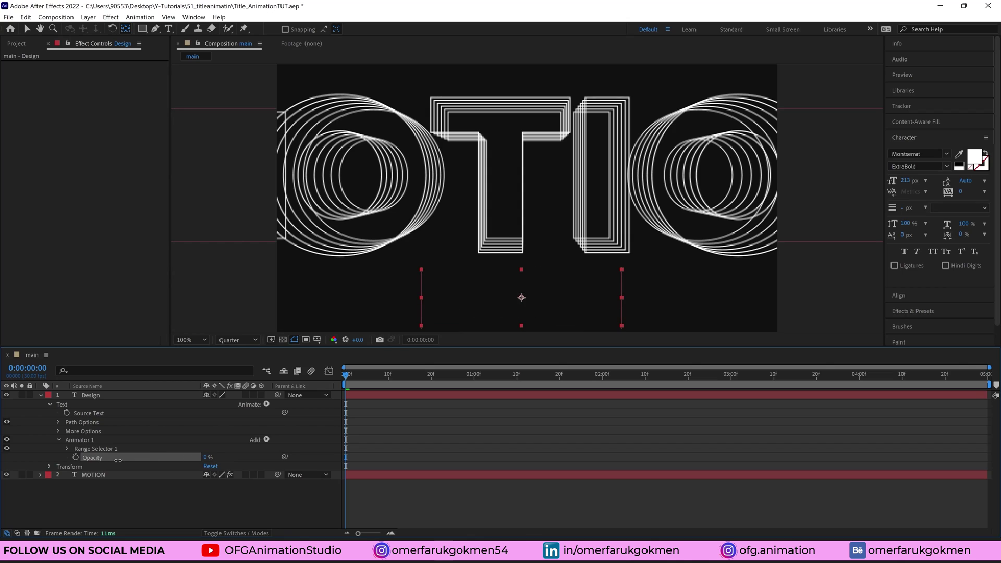
left_click(67, 448)
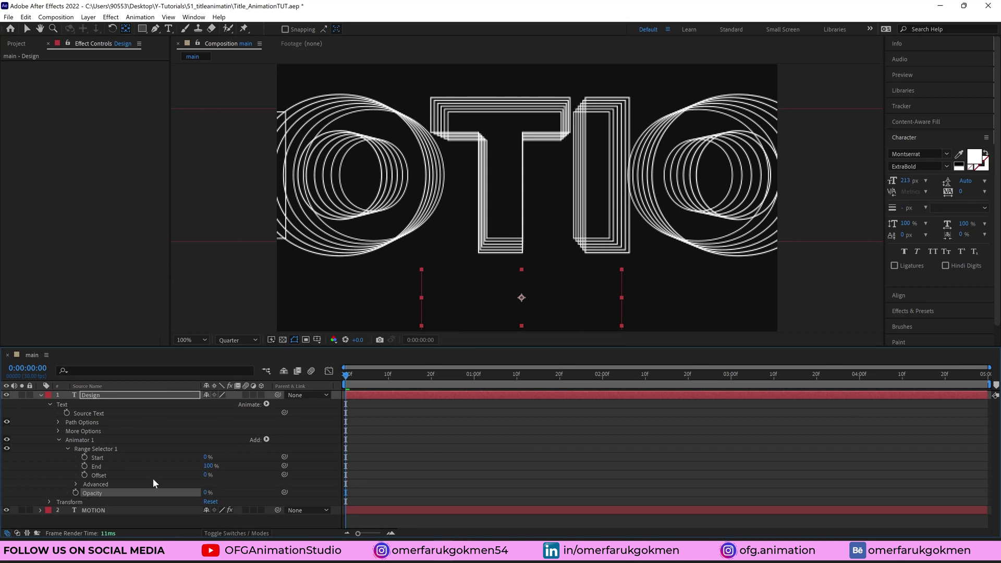
- Keyframe Range Selector Start from 0% to 100% at one second and scrub the reveal
left_click(85, 457)
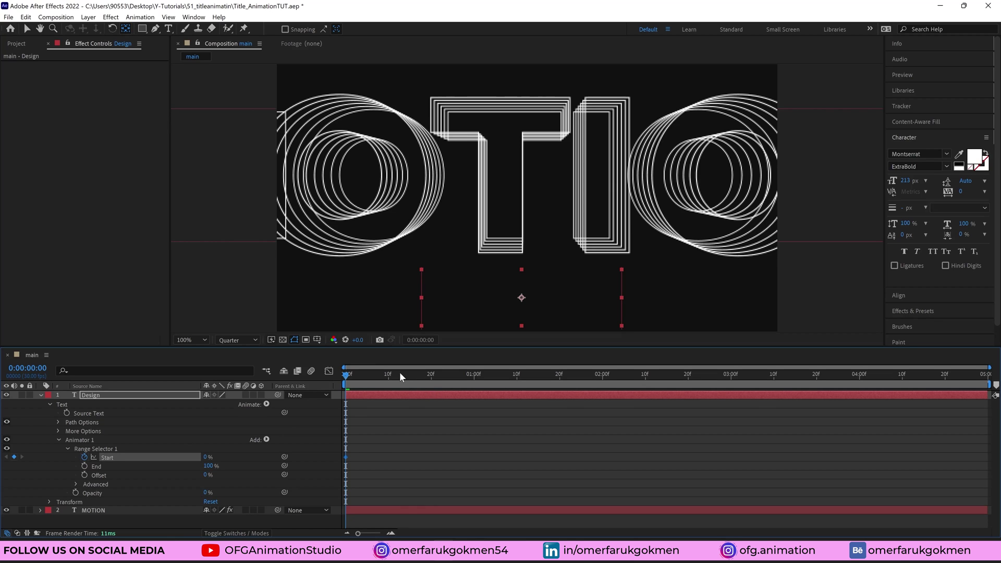
left_click_drag(399, 373, 473, 374)
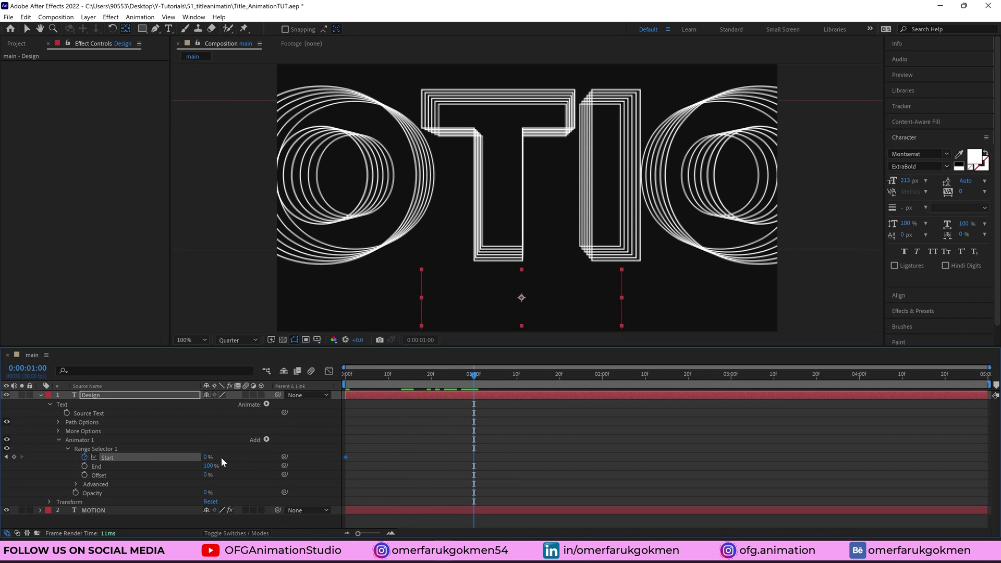
type("100")
key("Return")
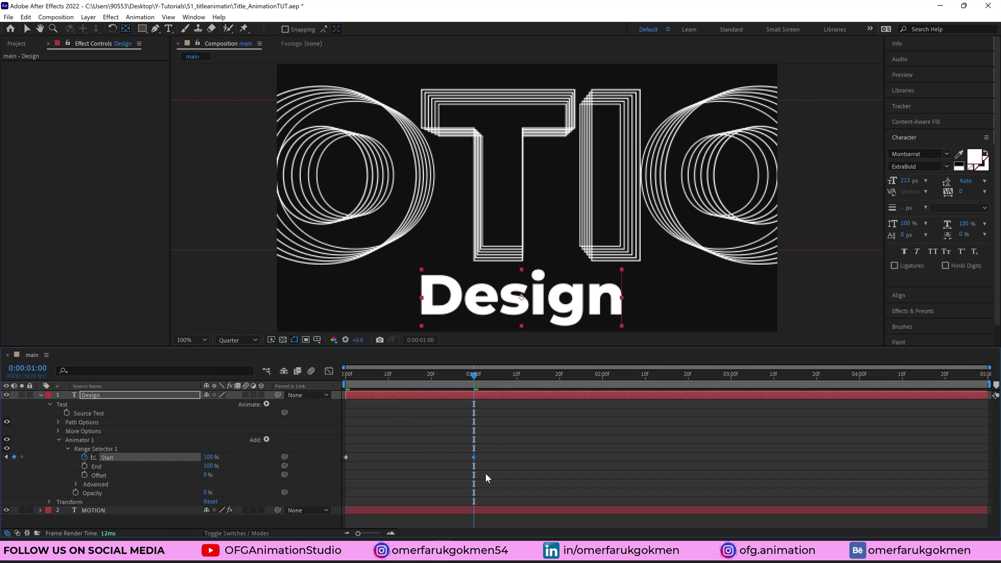
left_click_drag(473, 373, 419, 374)
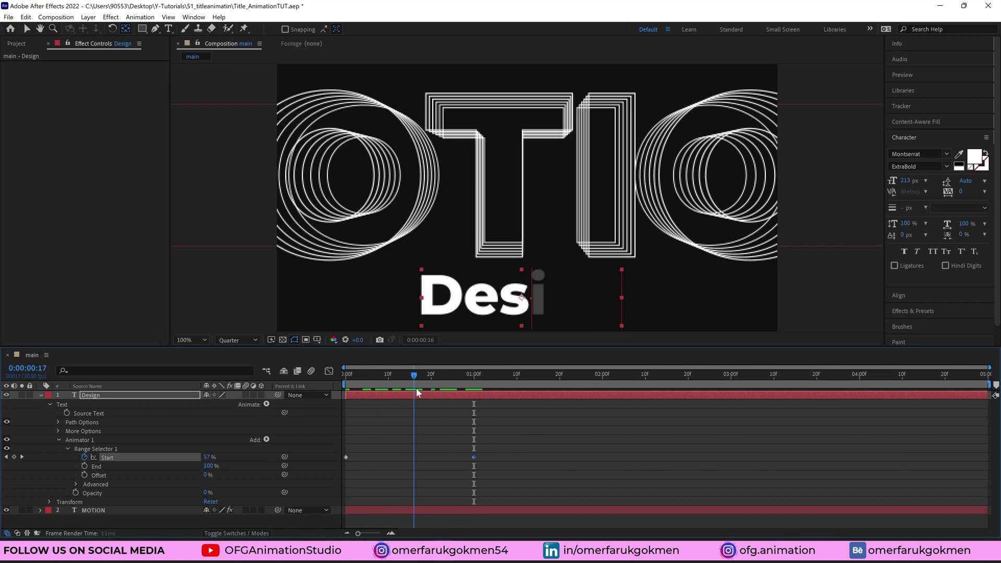
- Turn Randomize Order On under Advanced and scrub to check the random reveal
left_click(77, 483)
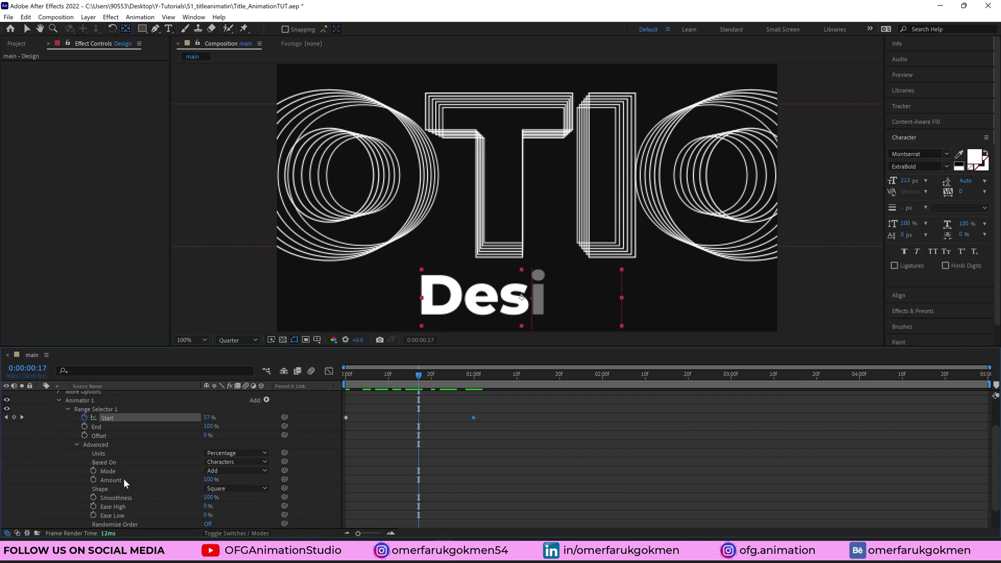
scroll(117, 481, "down", 3)
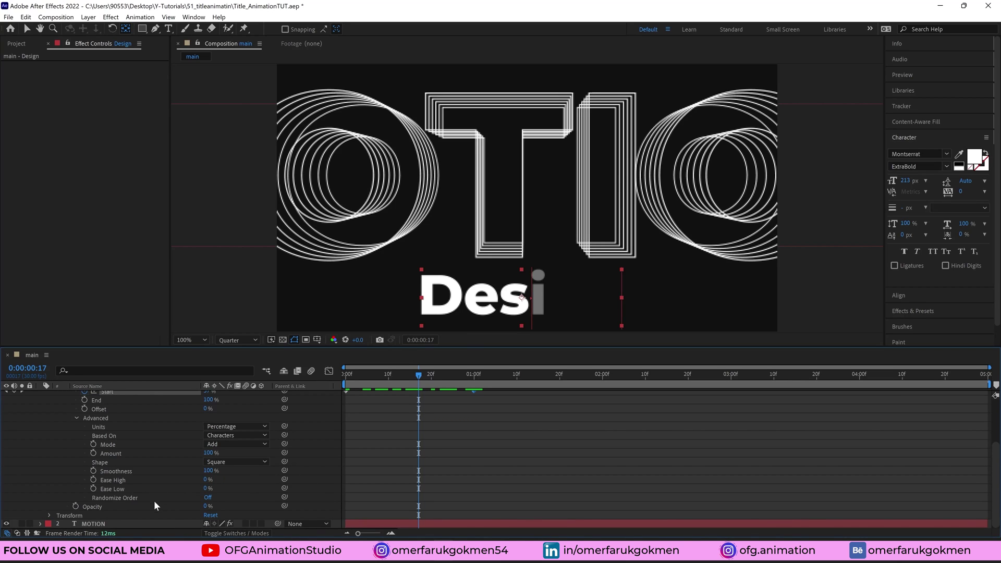
left_click(208, 498)
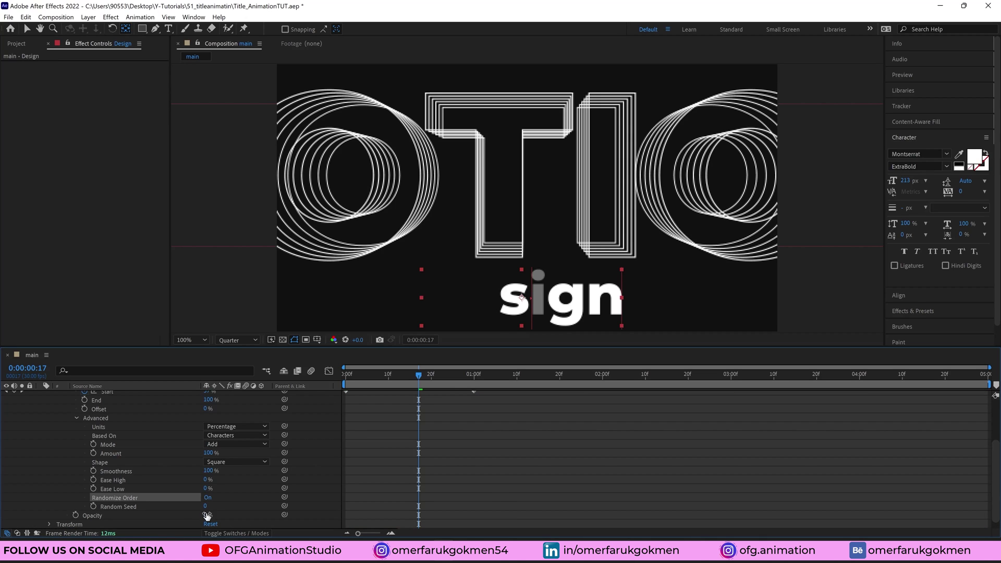
mouse_move(392, 373)
left_mouse_down()
mouse_move(479, 374)
mouse_move(355, 373)
mouse_move(602, 373)
left_mouse_up()
scroll(473, 394, "up", 3)
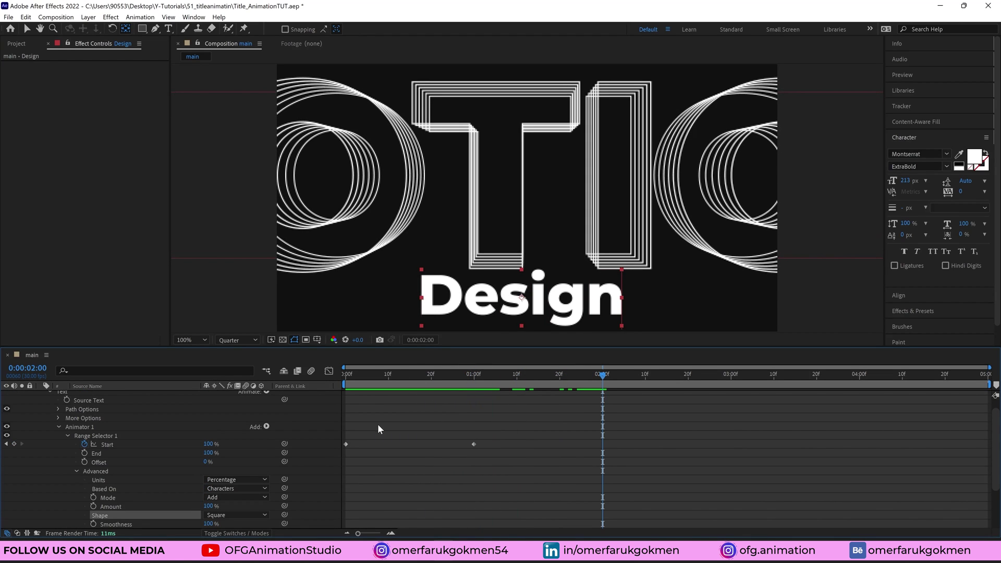
- Repeat the Start keyframes at 2s and 4s so the reveal alternates each second to five seconds
left_click(346, 443)
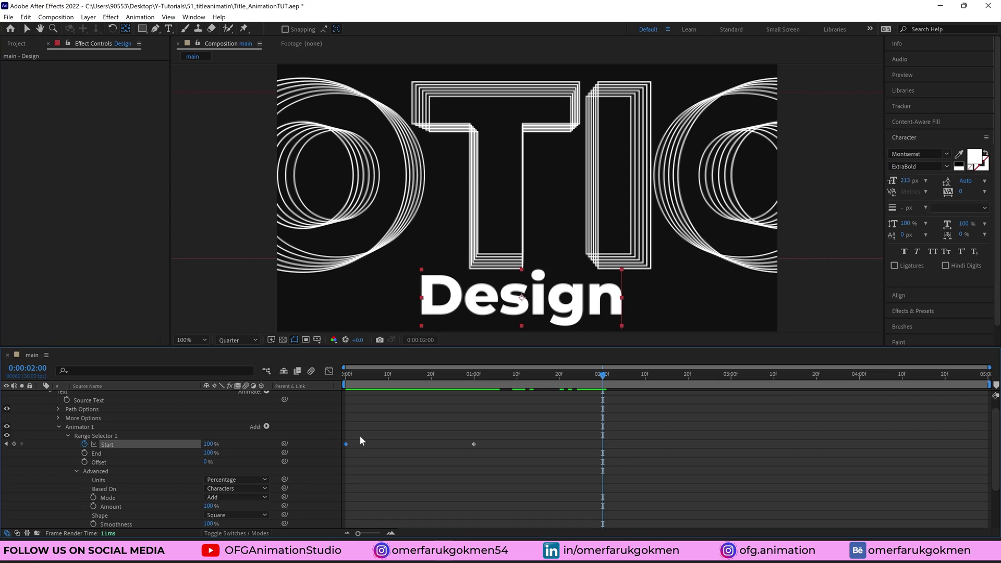
key("ctrl+z")
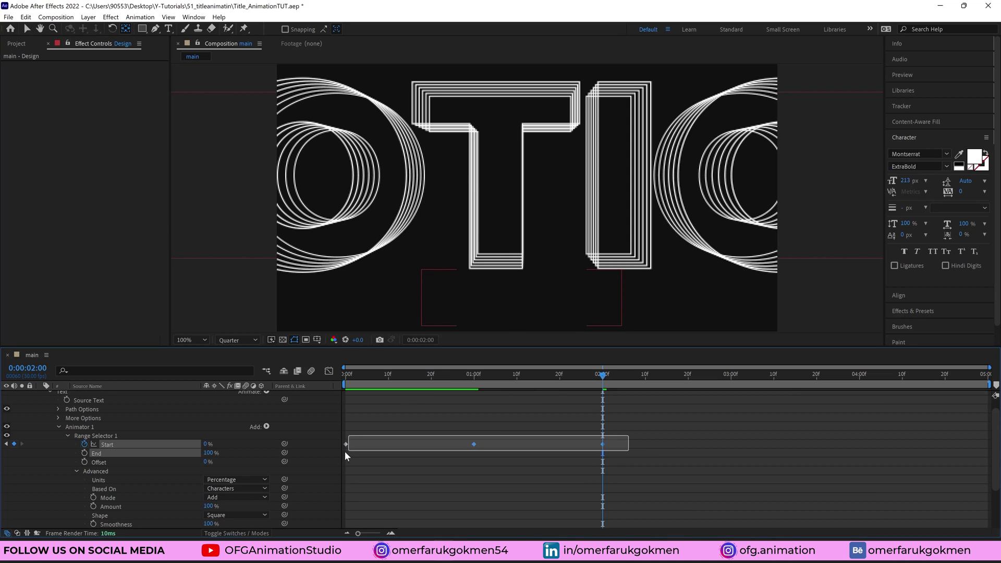
left_click_drag(344, 456, 341, 452)
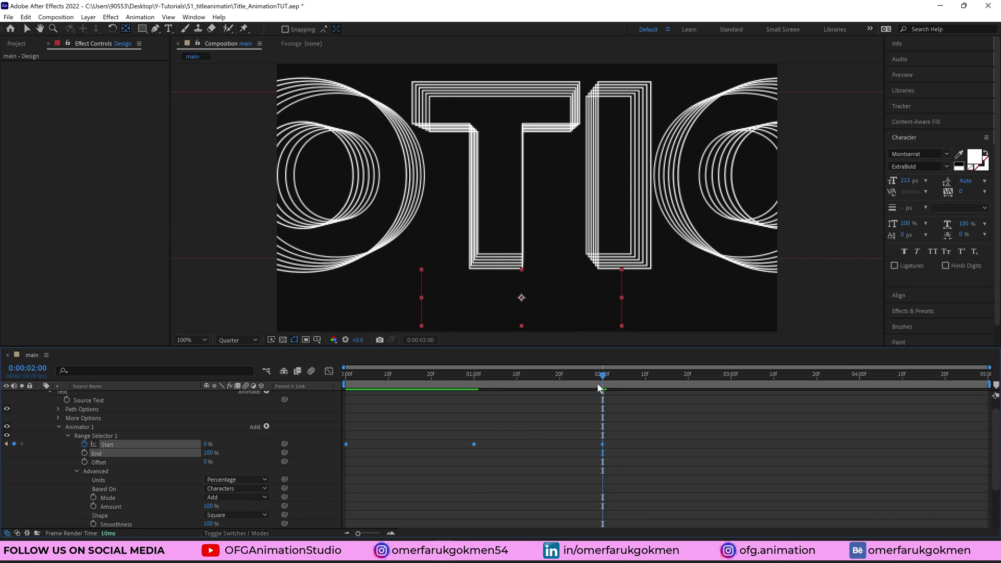
left_click(860, 375)
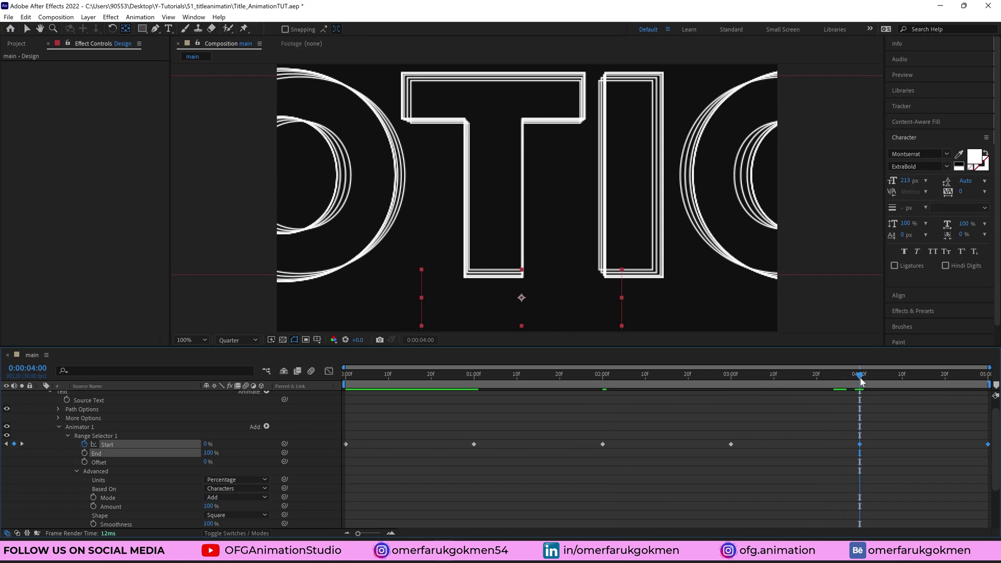
- RAM preview the repeating random letter reveal of Design
key("space")
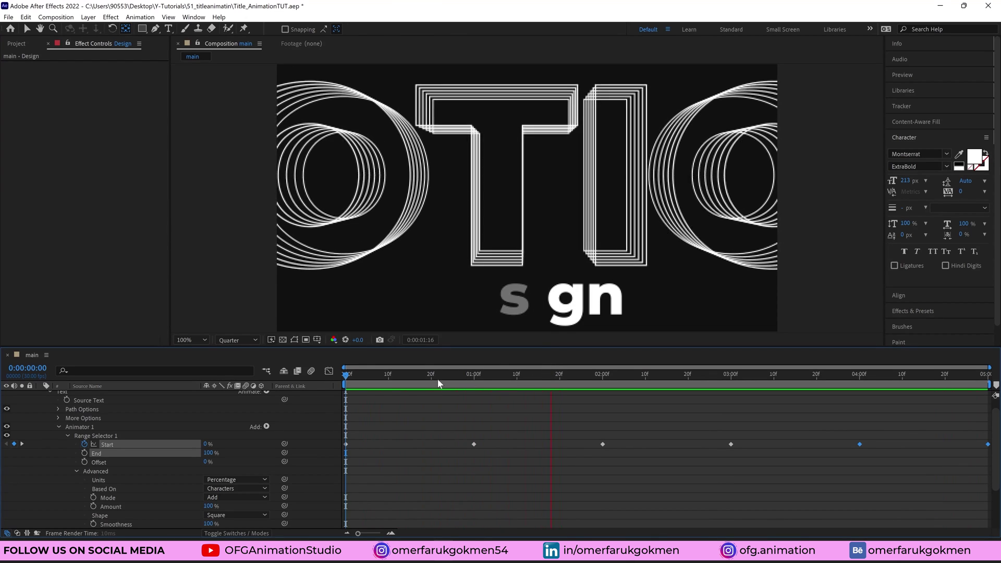
key("space")
- Keyframe Design's Scale from the start, jumping to 115% two frames in
left_click(145, 370)
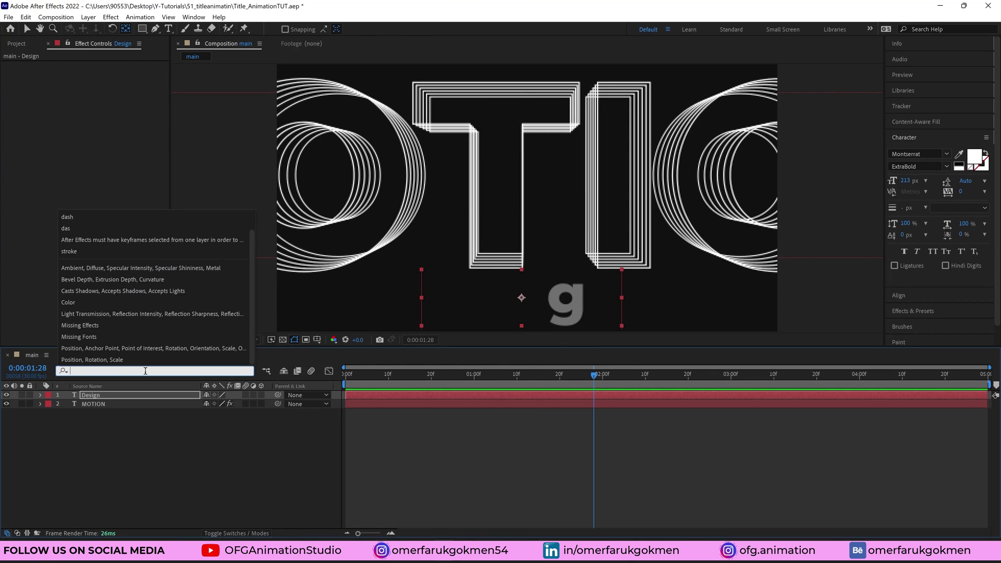
left_click(84, 451)
left_click(93, 395)
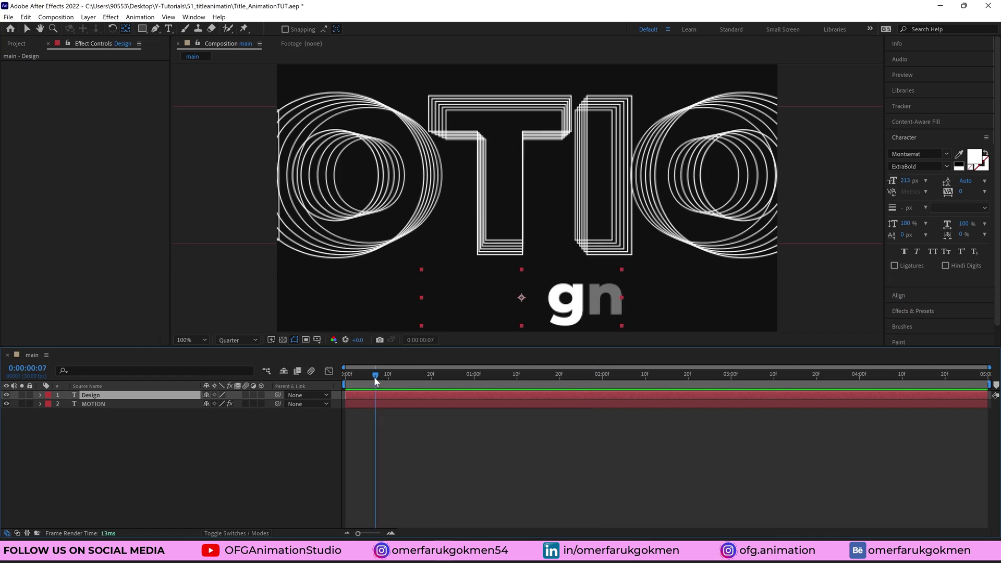
key("Home")
key("s")
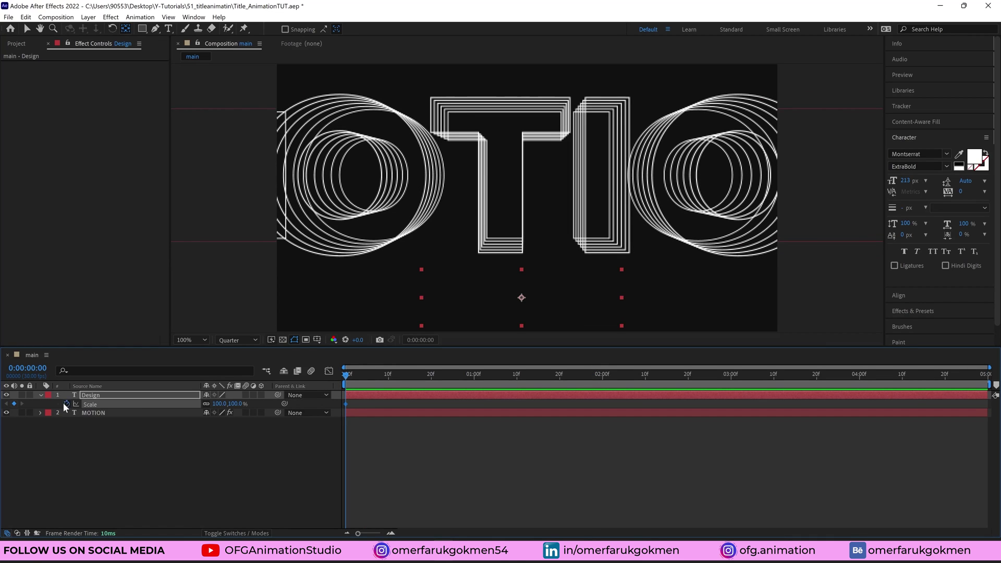
key("Page_Down")
key("Page_Down")
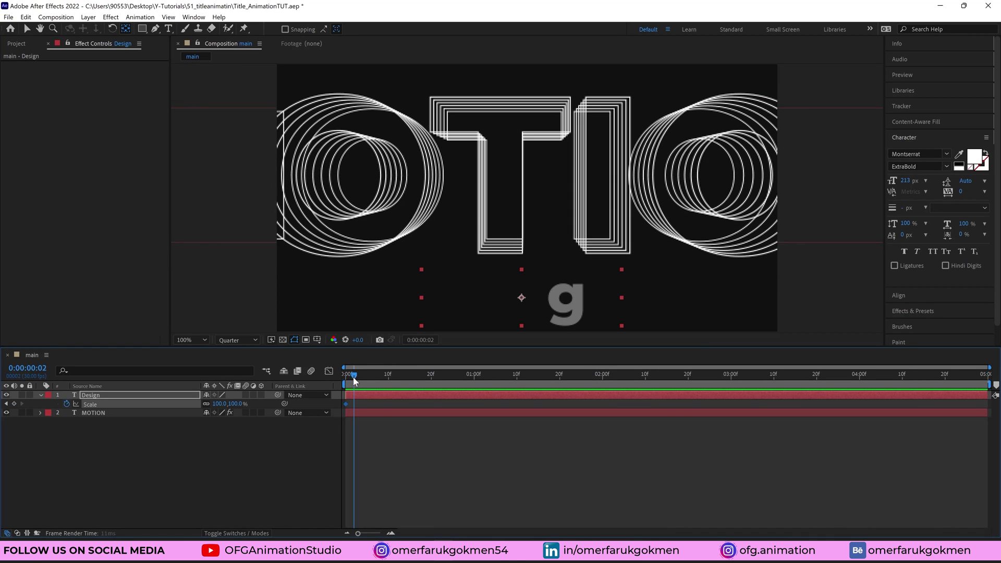
left_click_drag(233, 405, 228, 405)
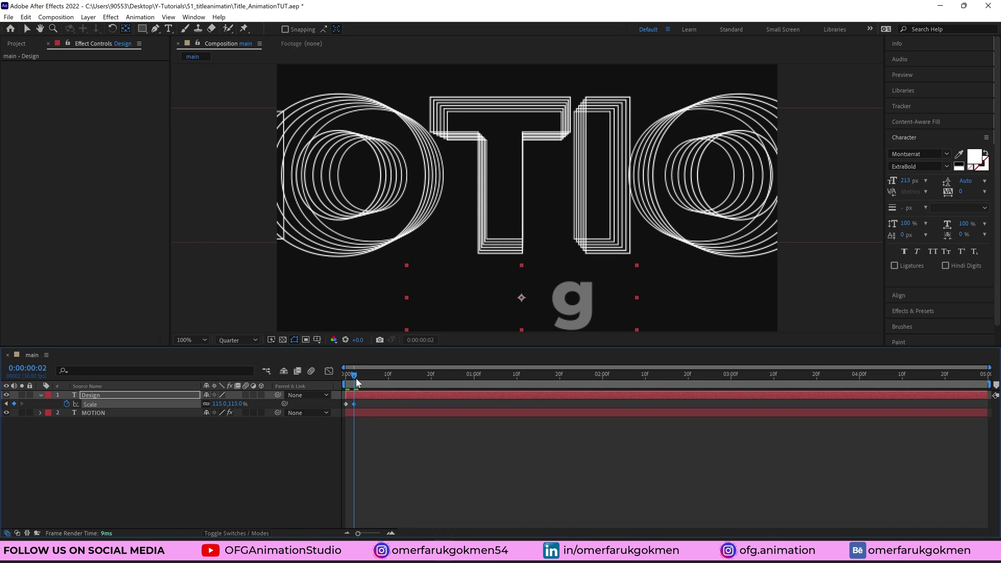
- Repeat the 115% keyframe around frame 10, then drop the scale to 76% a few frames later
left_click_drag(356, 375, 385, 375)
left_click(357, 408)
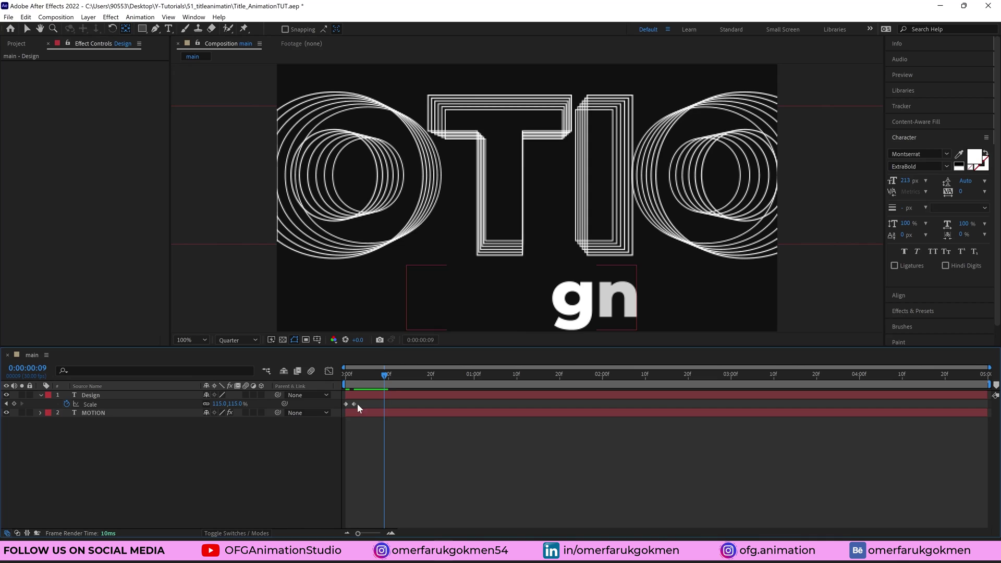
left_click(388, 374)
left_click(354, 405)
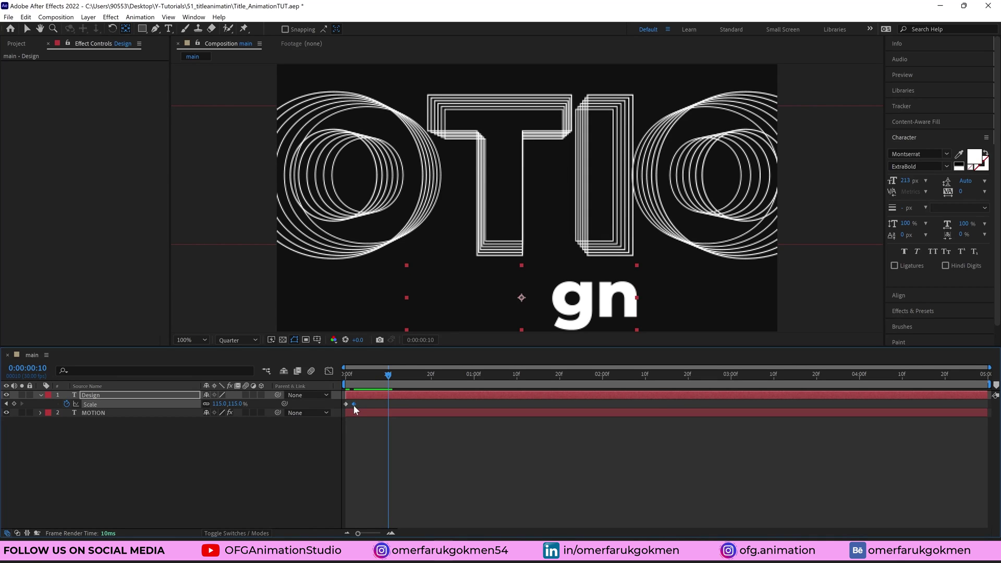
key("ctrl+c")
key("ctrl+v")
key("Page_Down")
key("Page_Down")
key("Page_Down")
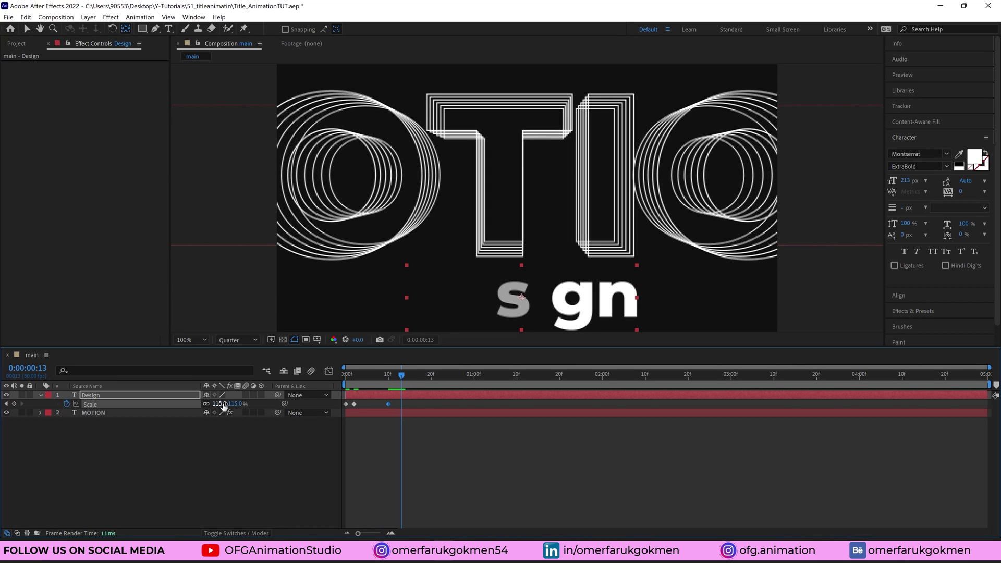
left_click_drag(223, 404, 203, 404)
- Add further Scale keyframes of 85% near frame 24 and 92% around one second
left_click(433, 375)
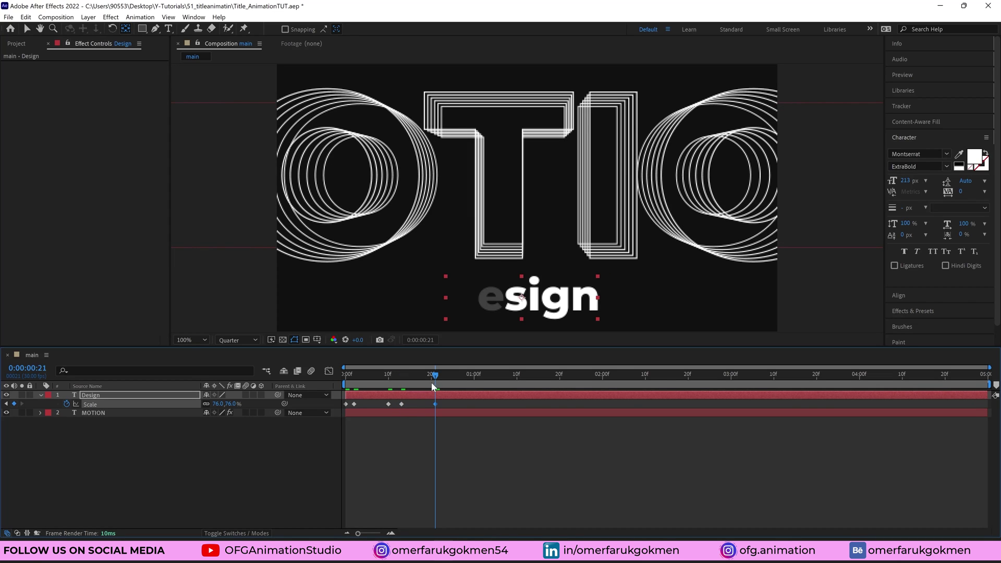
left_click_drag(434, 376, 446, 376)
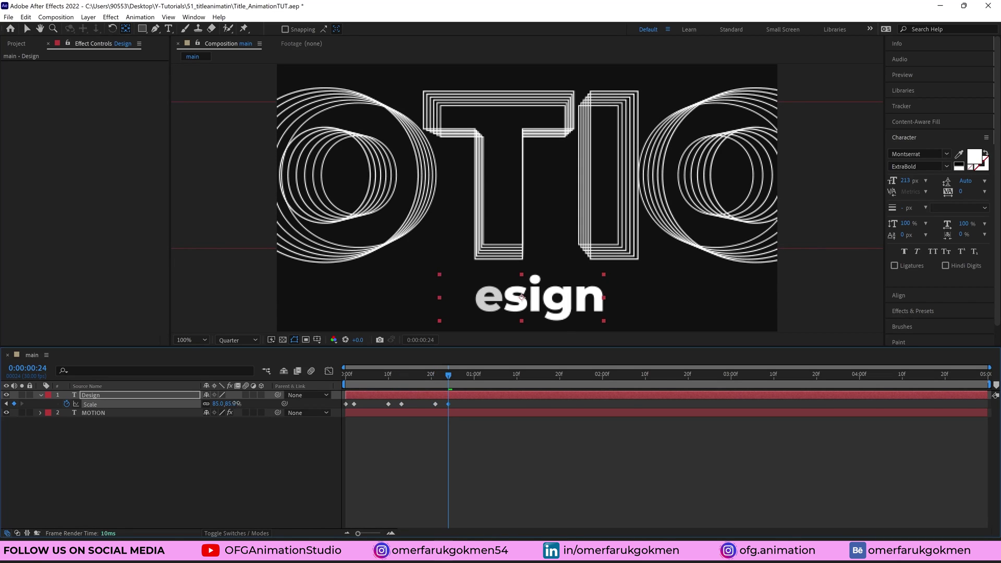
left_click_drag(223, 404, 235, 404)
left_click_drag(457, 380, 479, 380)
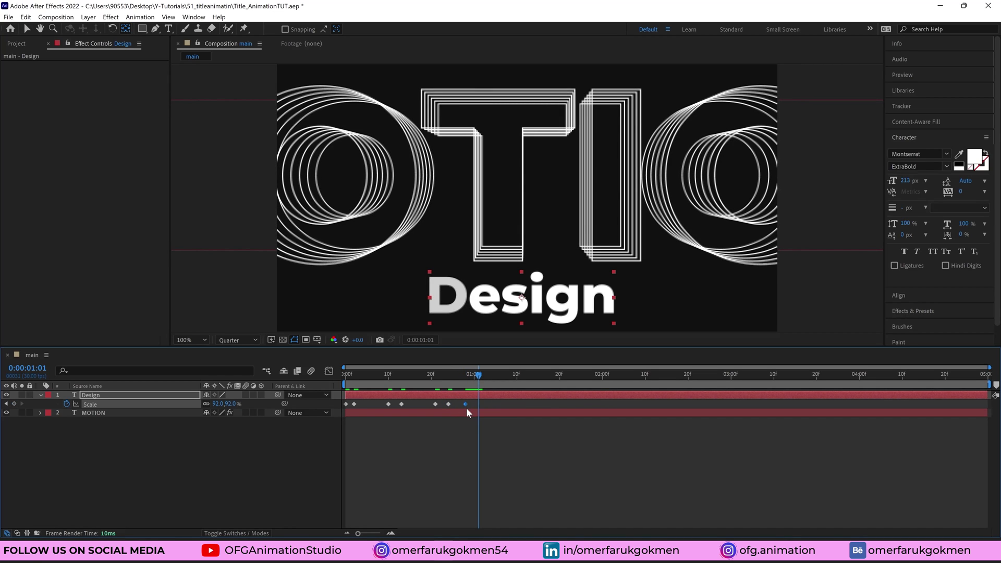
left_click_drag(466, 405, 470, 404)
left_click_drag(224, 404, 234, 404)
- Scrub back through the scale jumps and select all the Scale keyframes
left_click_drag(469, 374, 405, 374)
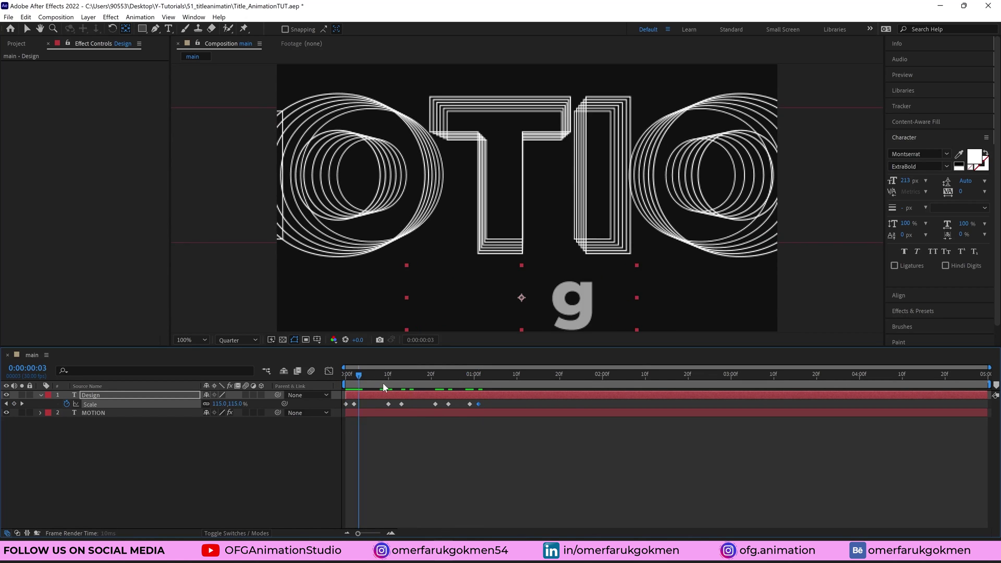
key("Home")
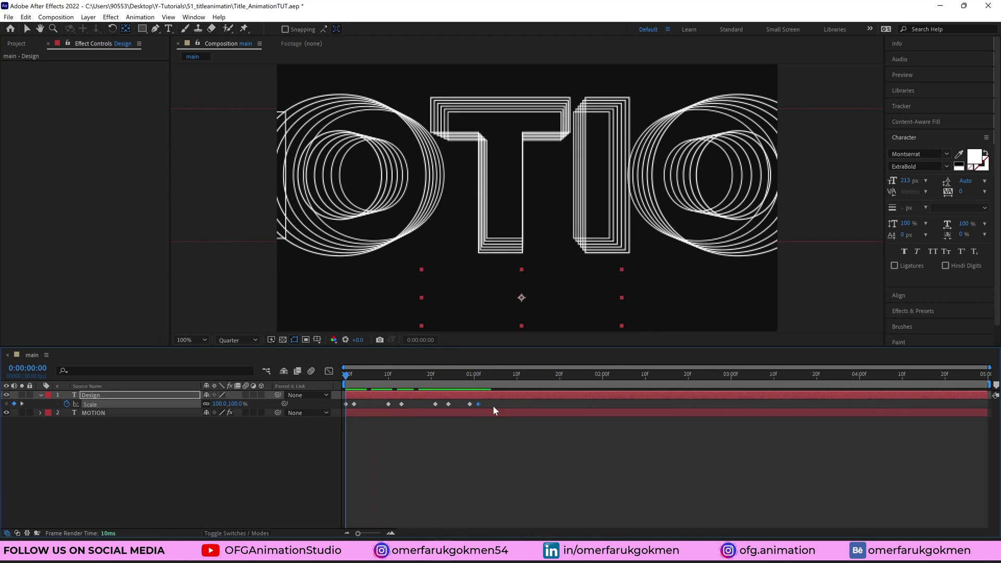
left_click_drag(493, 405, 330, 404)
- Toggle Hold Keyframe on the Scale keyframes and scrub through to check the pulse
right_click(353, 404)
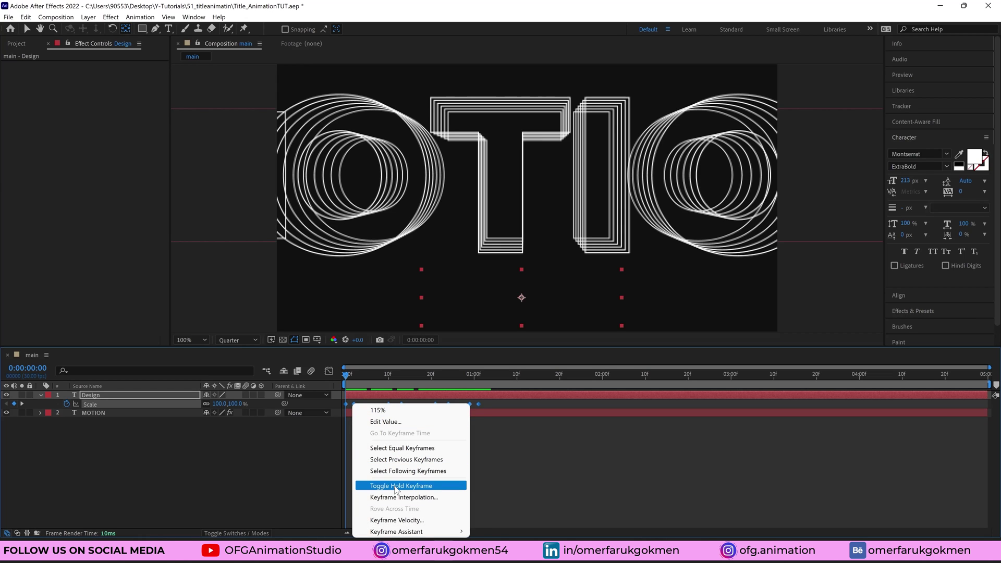
left_click(400, 486)
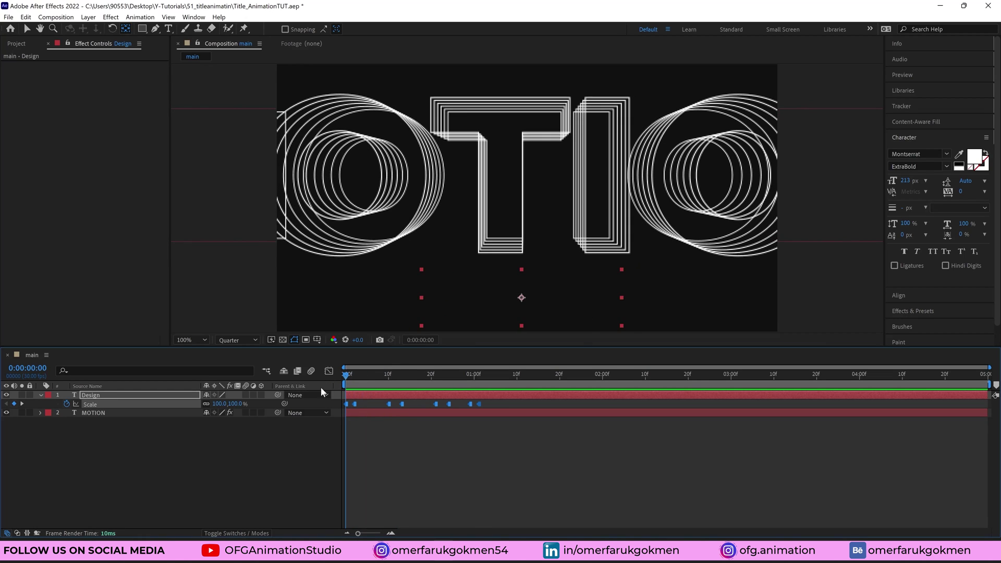
key("space")
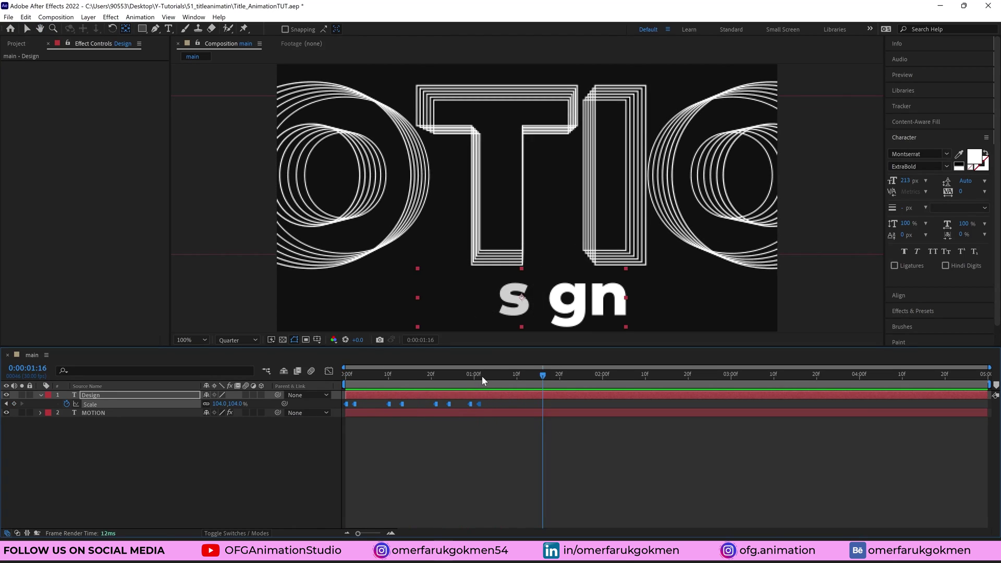
left_click_drag(361, 377, 516, 376)
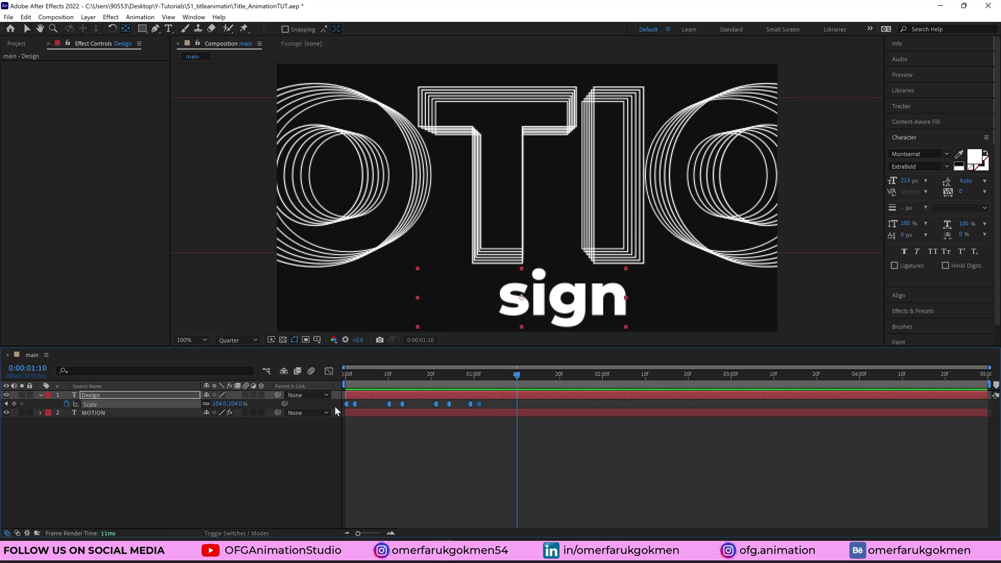
- Paste copies of the held Scale keyframes later to fill the five seconds, then preview
key("ctrl+v")
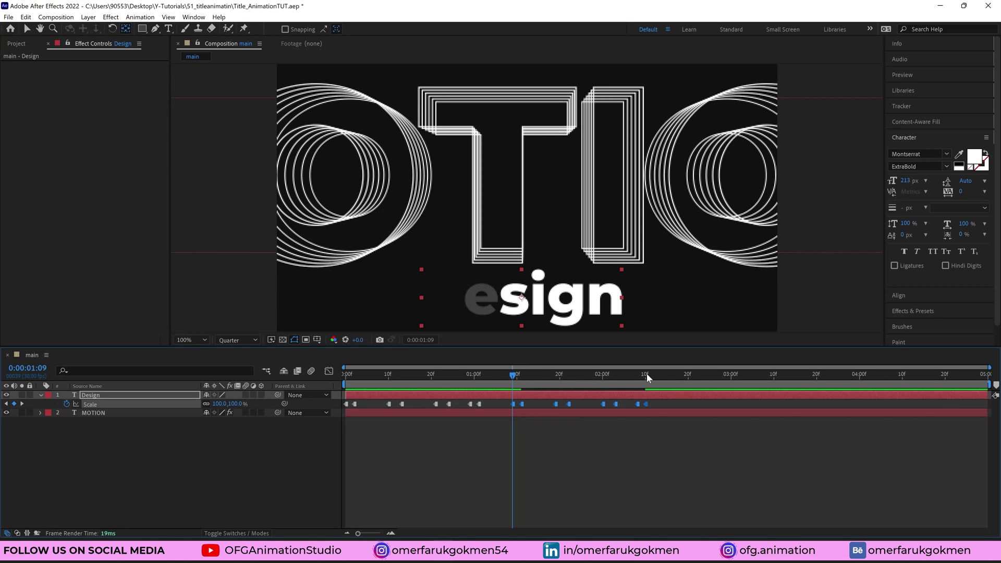
left_click_drag(515, 377, 948, 376)
key("ctrl+v")
key("ctrl+v")
key("KP_0")
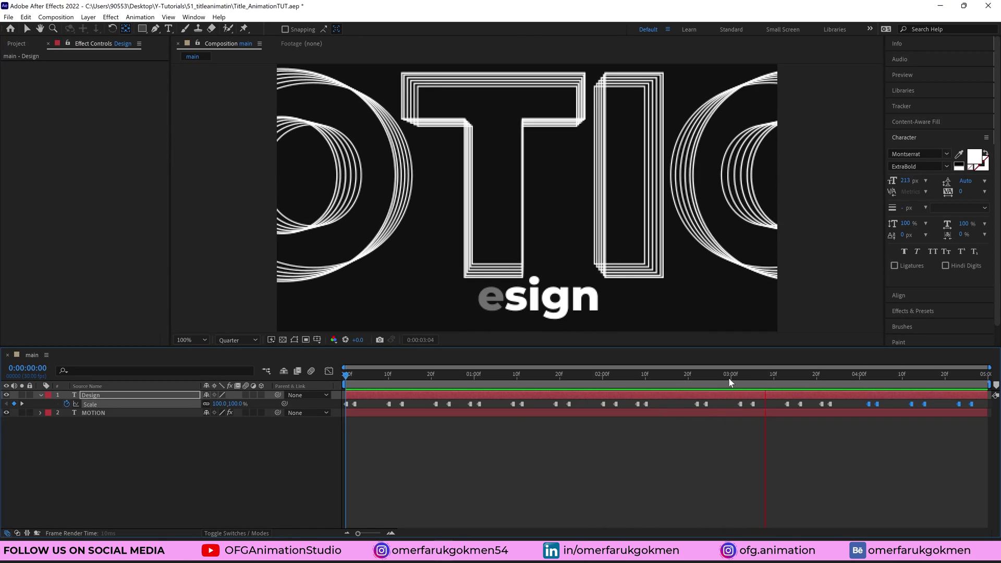
- Collapse the Design layer and add a new Adjustment Layer above Design and MOTION
key("space")
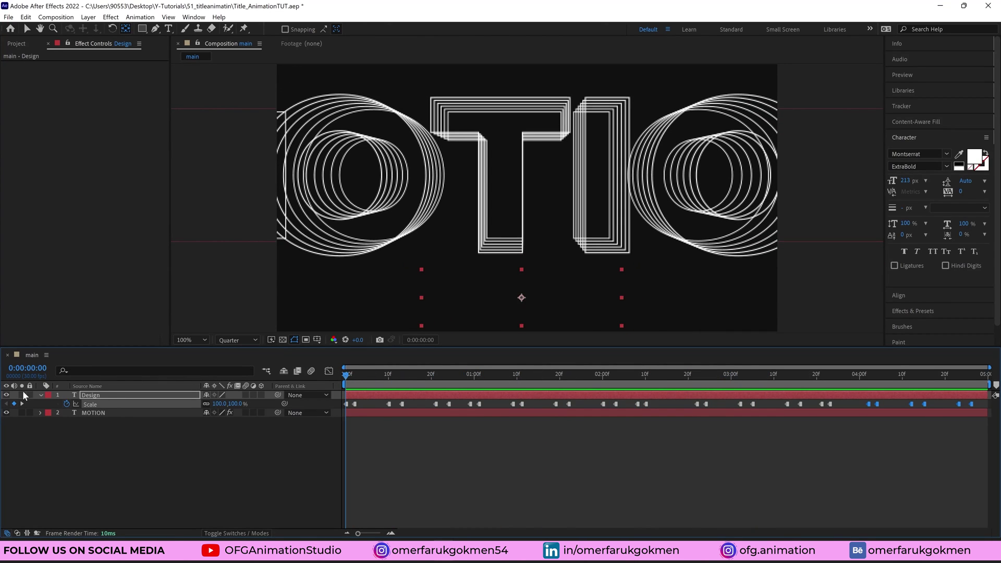
left_click(39, 395)
key("space")
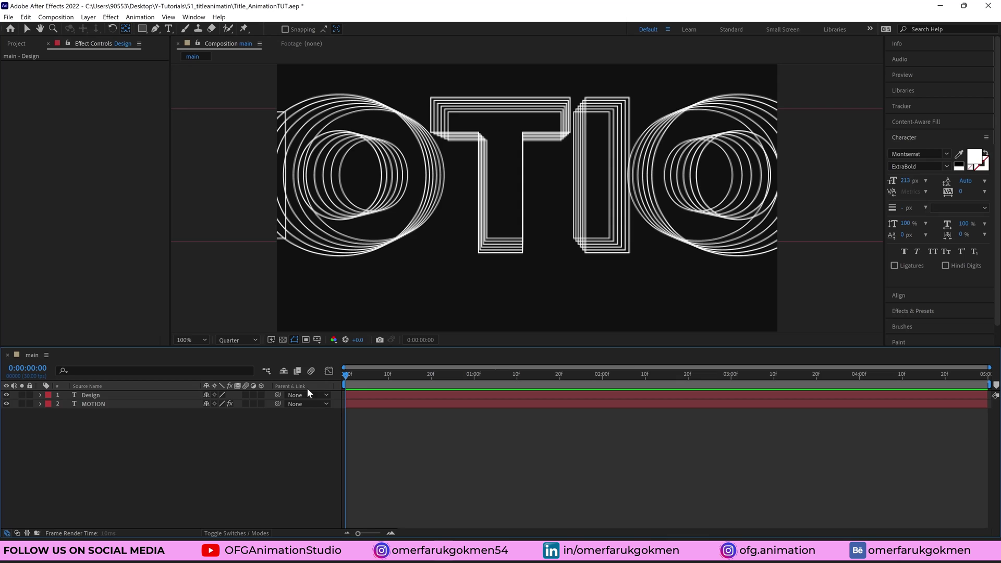
right_click(174, 447)
mouse_move(232, 327)
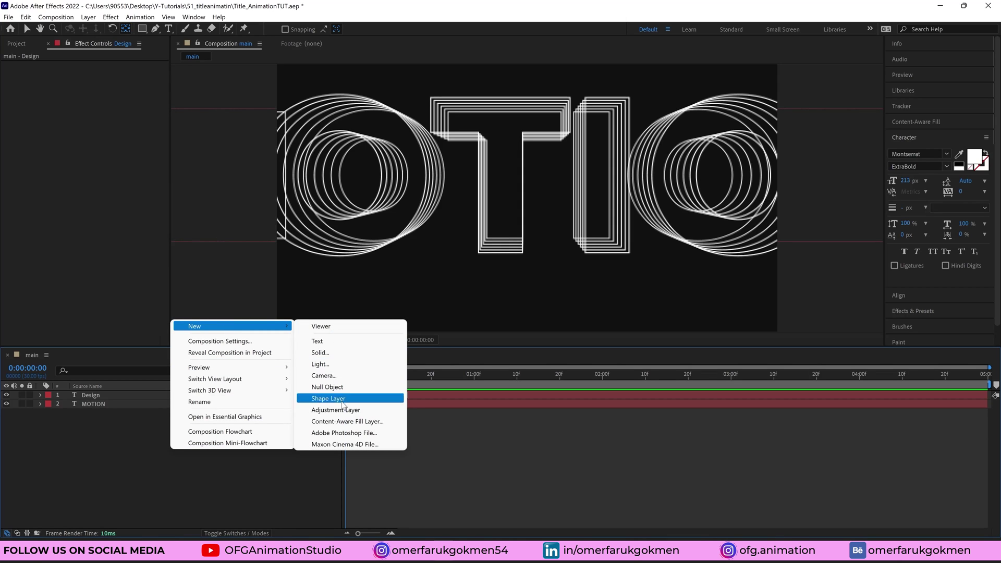
left_click(337, 410)
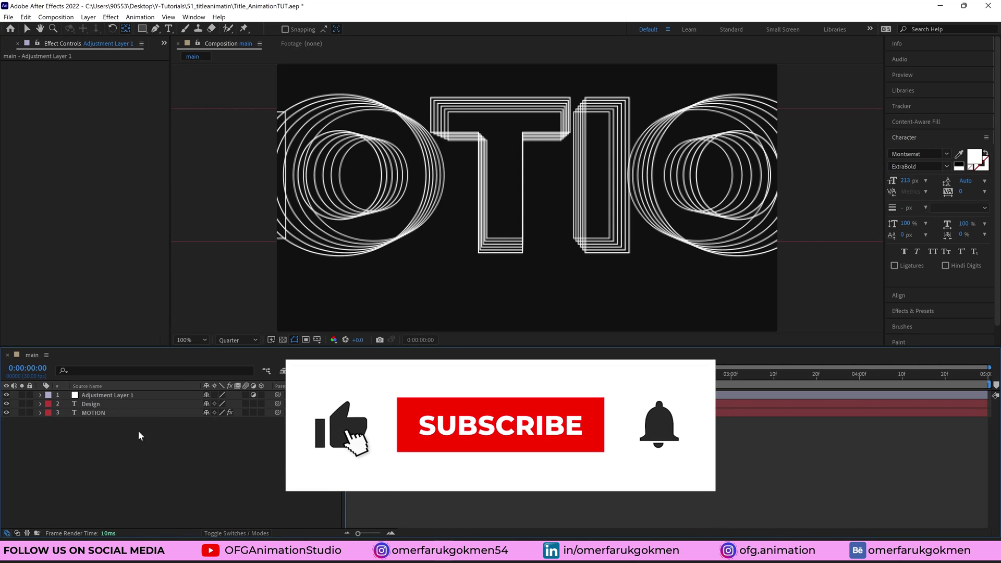
- Rename the new adjustment layer to 'vignette'
left_click(126, 395)
type("c")
key("Return")
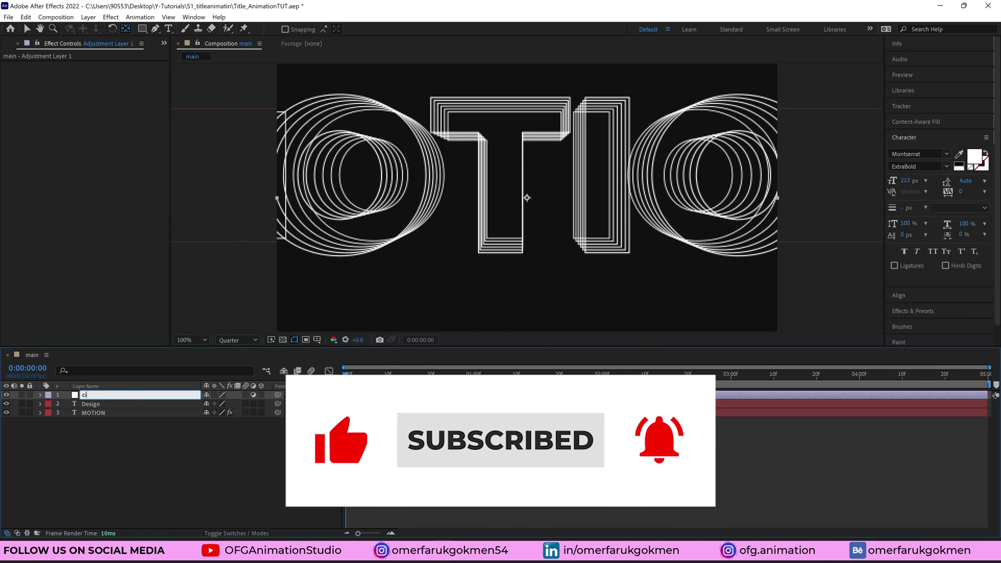
type("vignette")
key("Return")
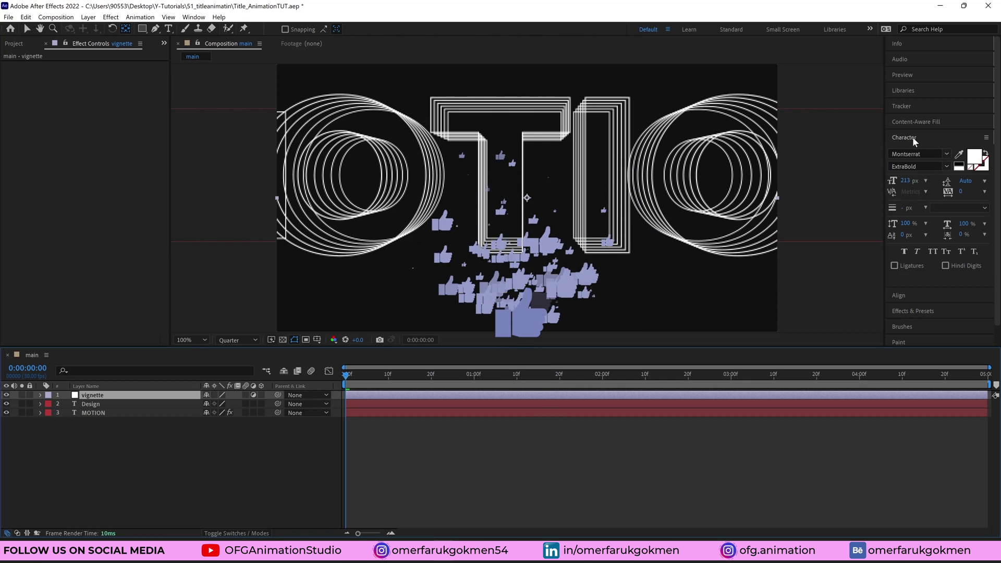
- Apply CC Vignette to the vignette layer with Amount 156 and Angle of View 62.9
left_click(912, 137)
left_click(912, 168)
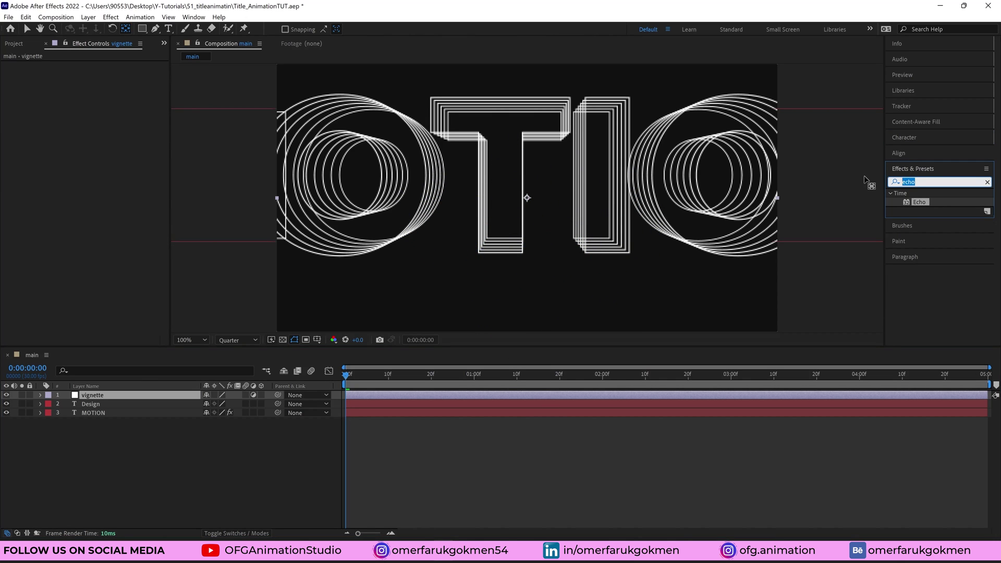
type("vigne")
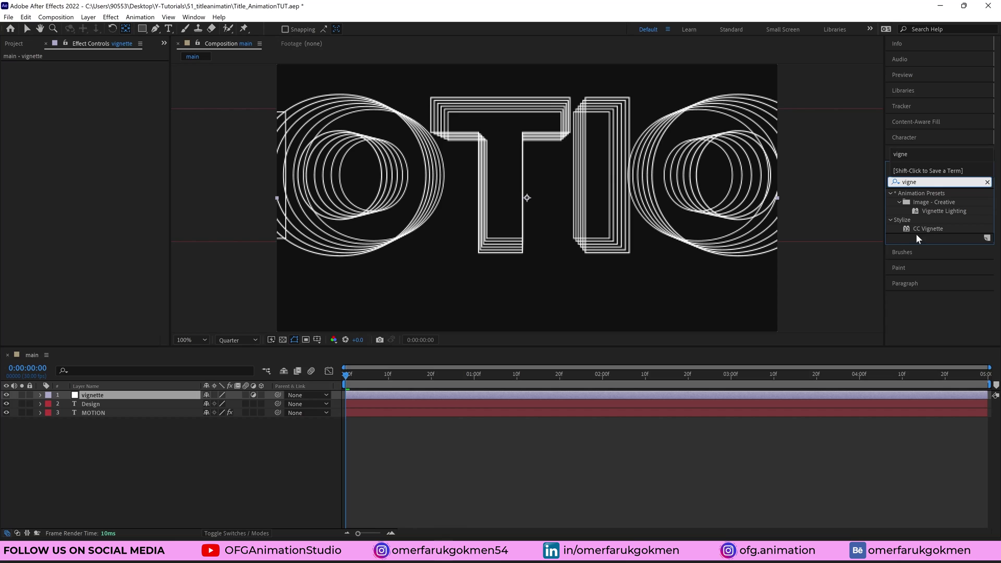
mouse_move(932, 229)
left_mouse_down()
mouse_move(154, 426)
mouse_move(135, 395)
left_mouse_up()
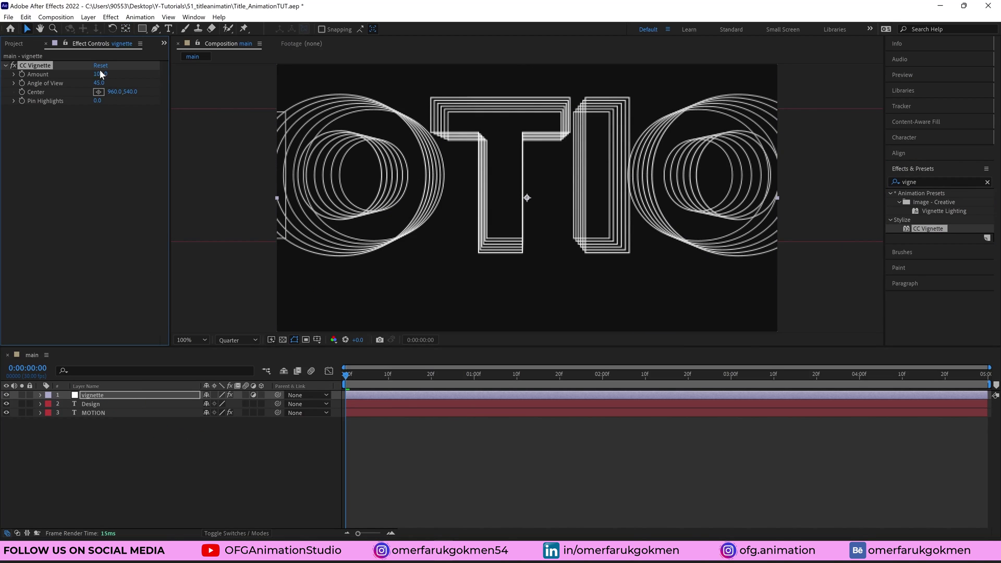
left_click_drag(102, 74, 121, 66)
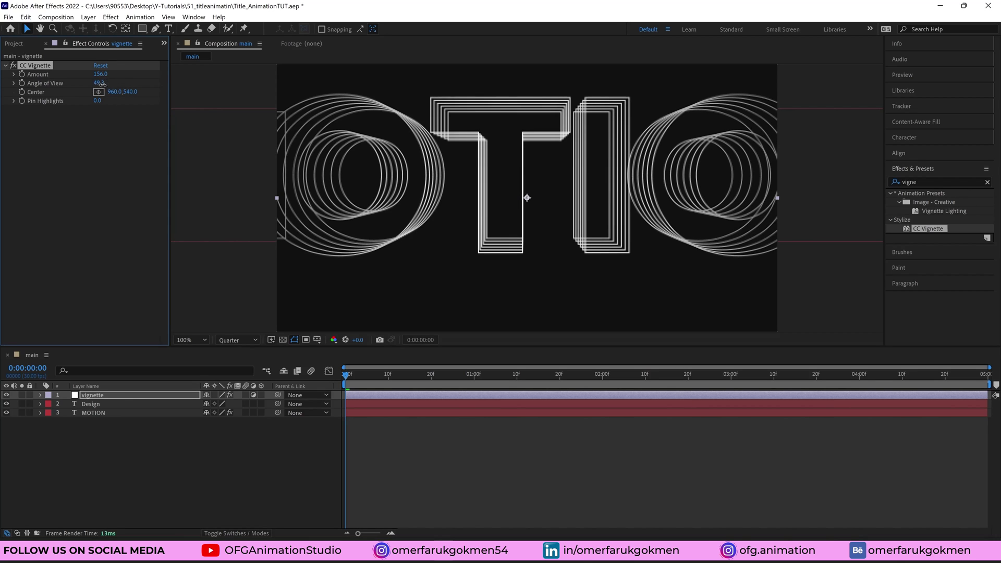
left_click_drag(101, 84, 147, 84)
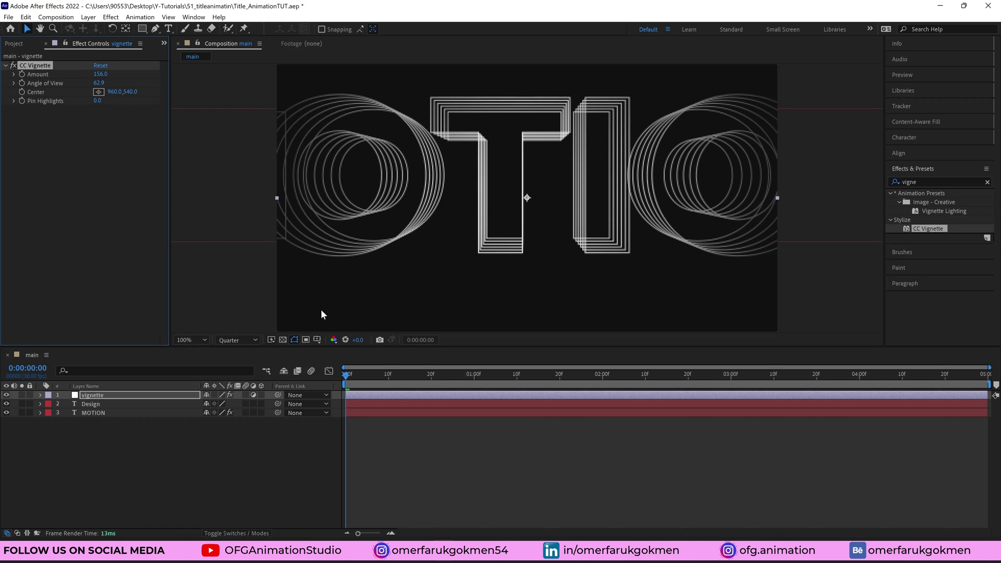
key("space")
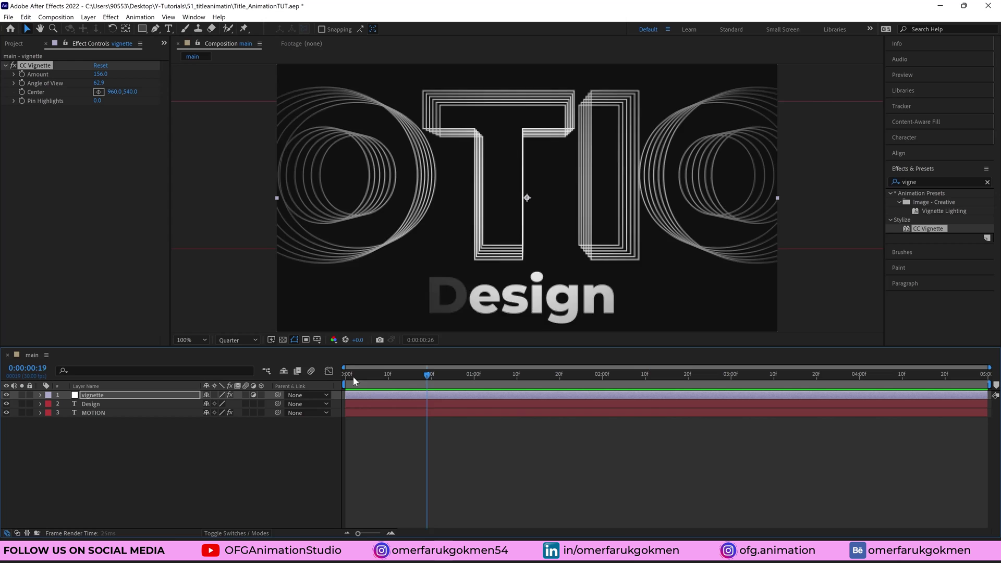
left_click_drag(352, 376, 326, 395)
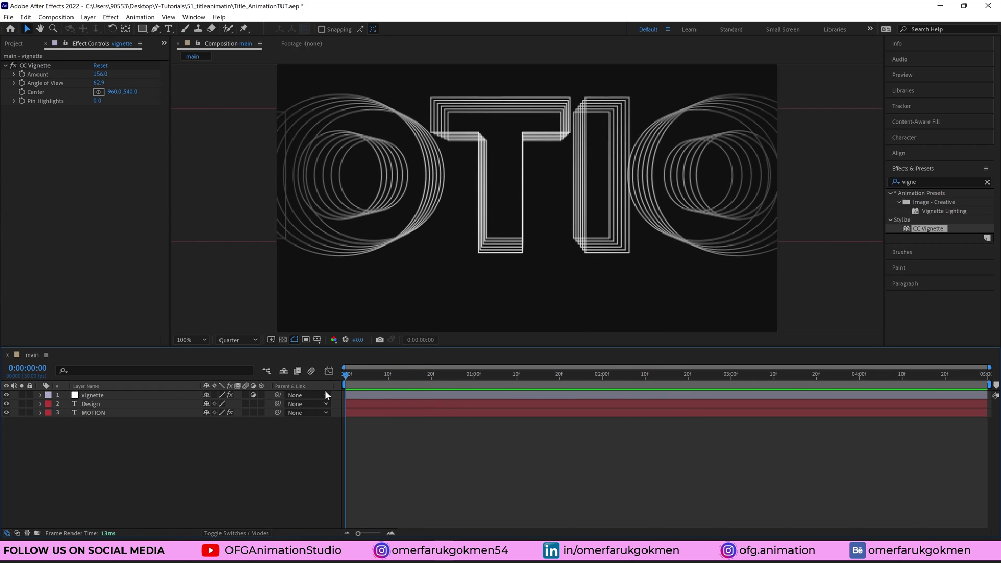
key("space")
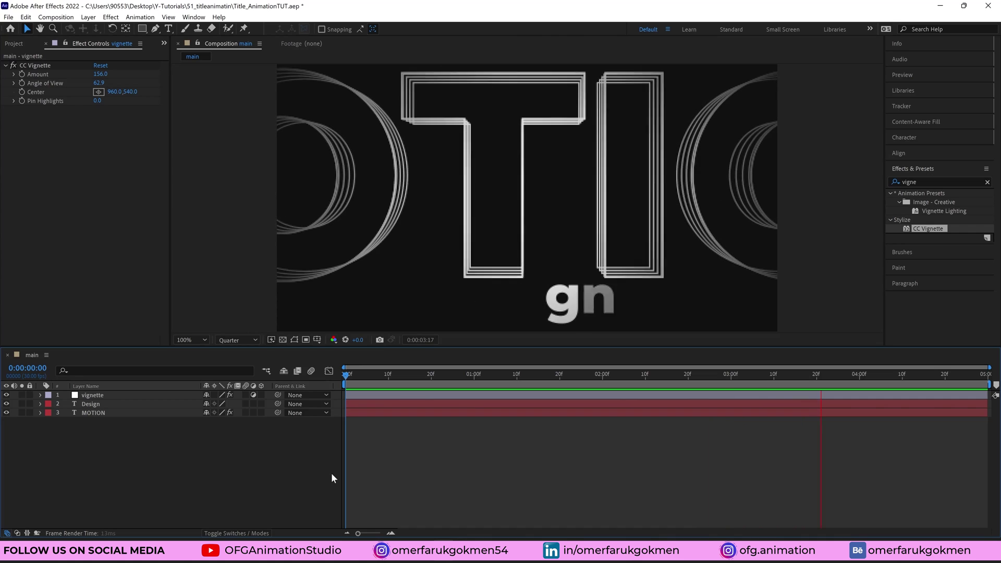
key("space")
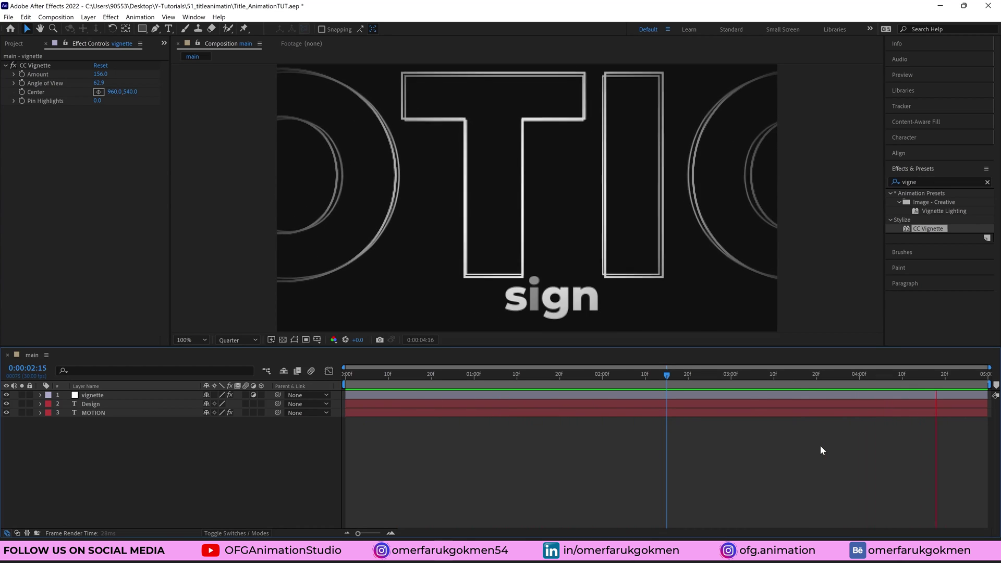
left_click(489, 375)
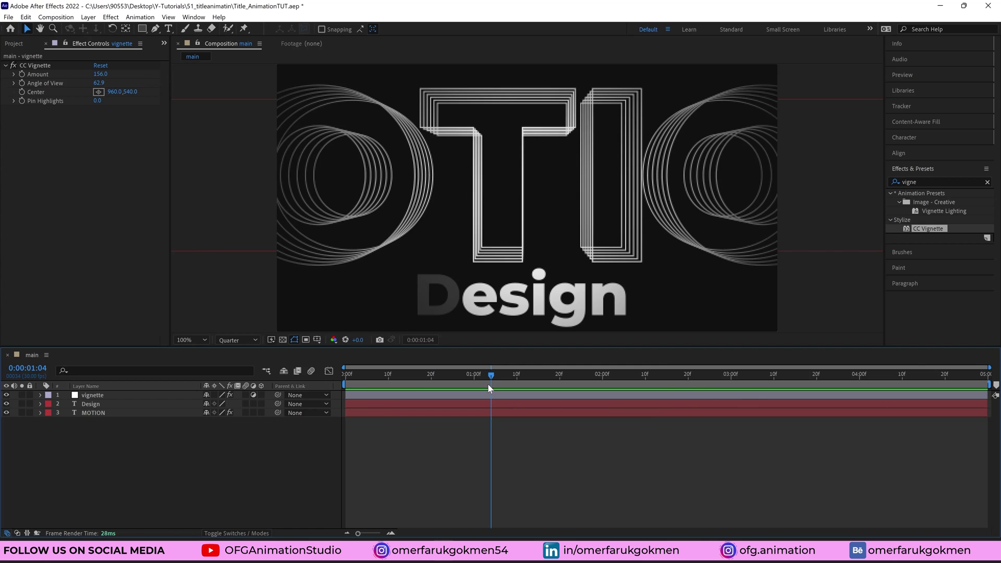
left_click_drag(491, 375, 344, 375)
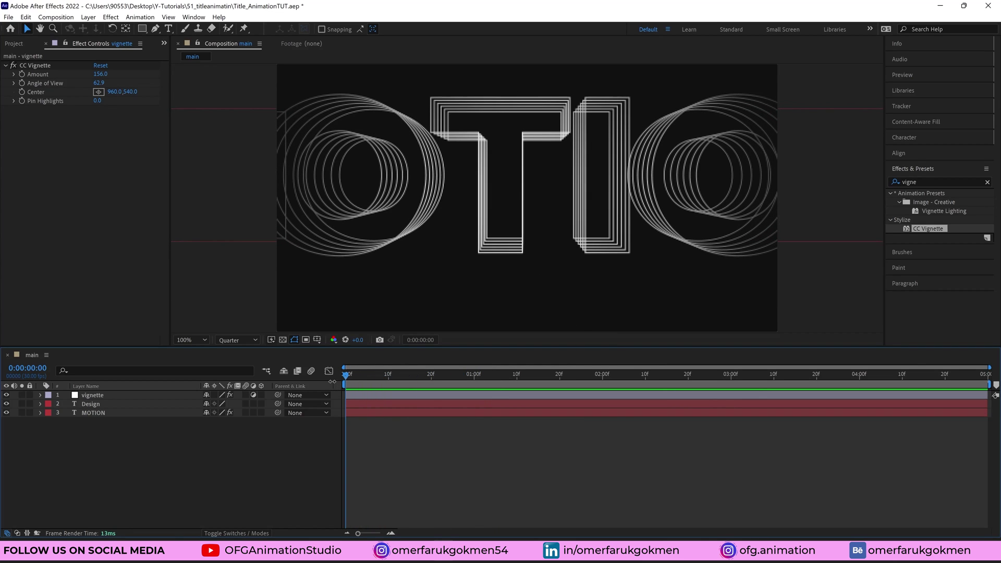